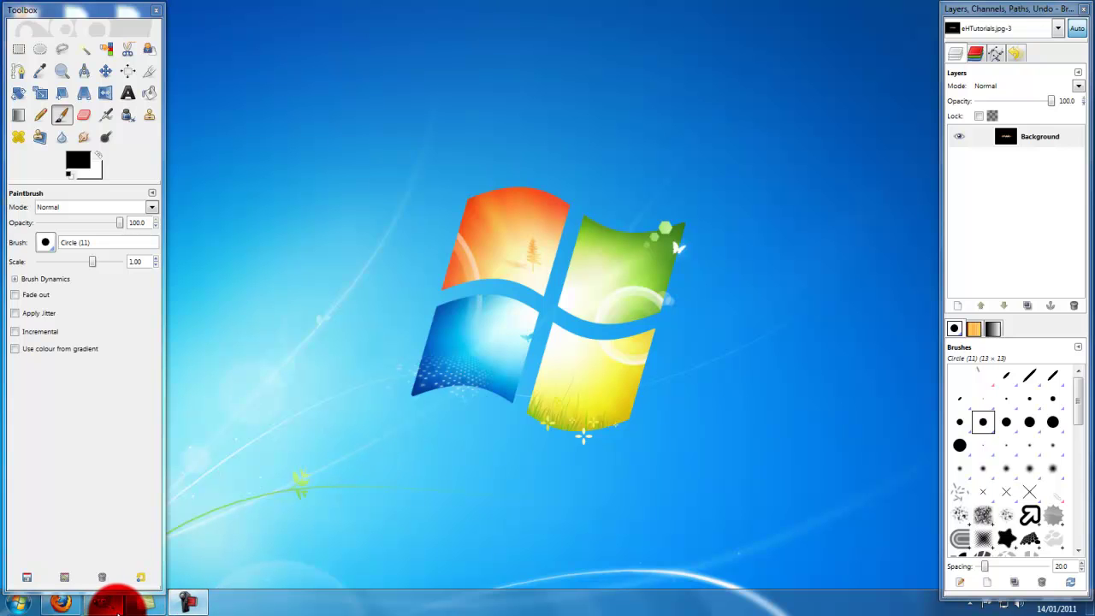
Switch to the GIMP image window and create a new image from the 640x480 template
{"action": "left_click", "coordinate": [114, 606]}
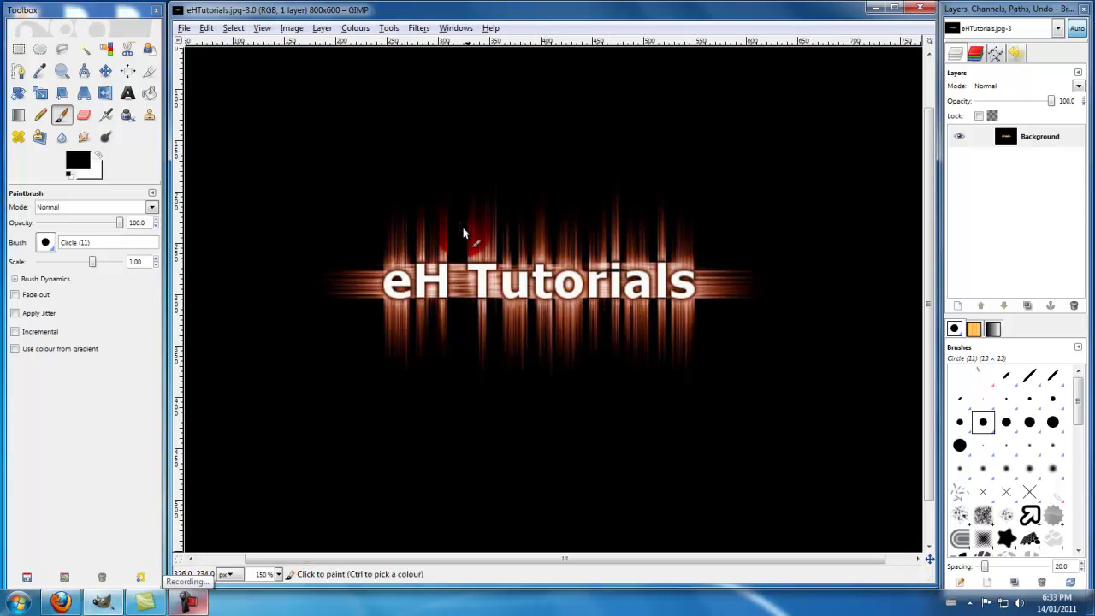
{"action": "left_click", "coordinate": [184, 28]}
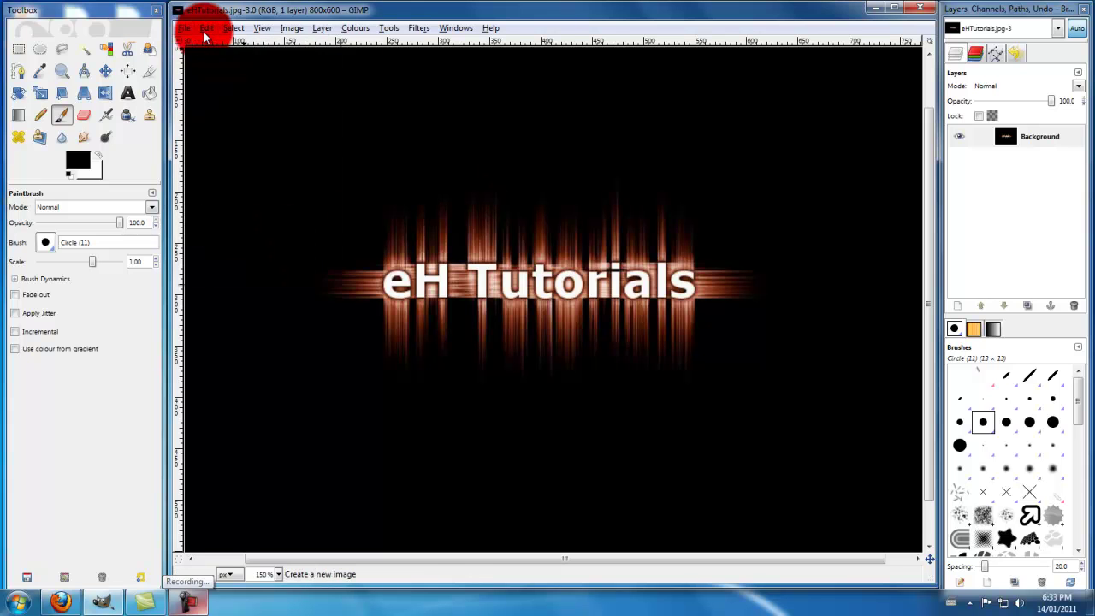
{"action": "left_click", "coordinate": [187, 45]}
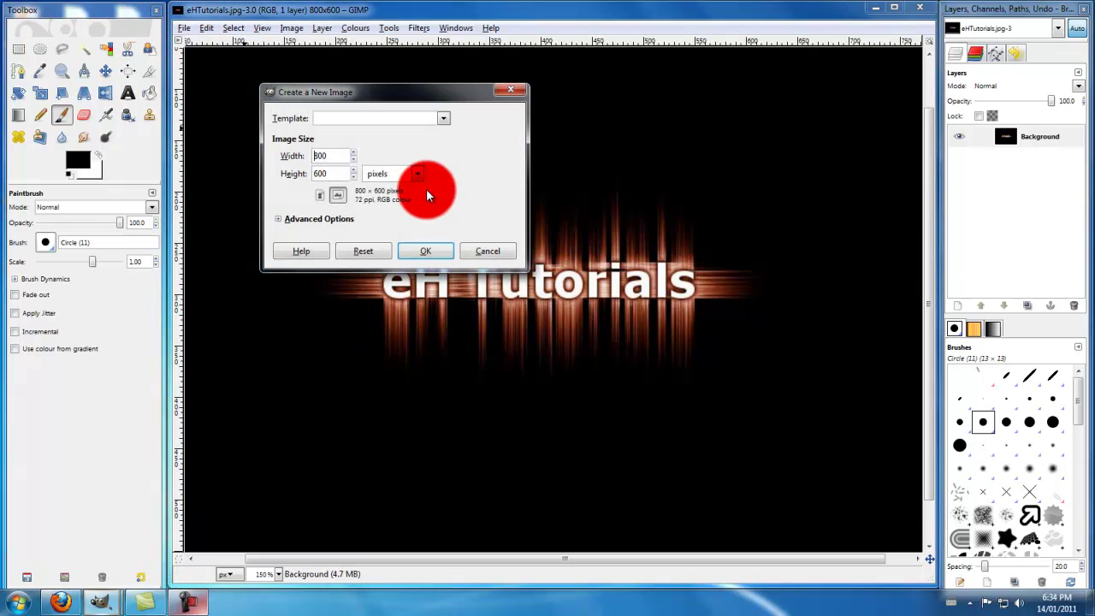
{"action": "left_click", "coordinate": [431, 127]}
{"action": "left_click", "coordinate": [372, 144]}
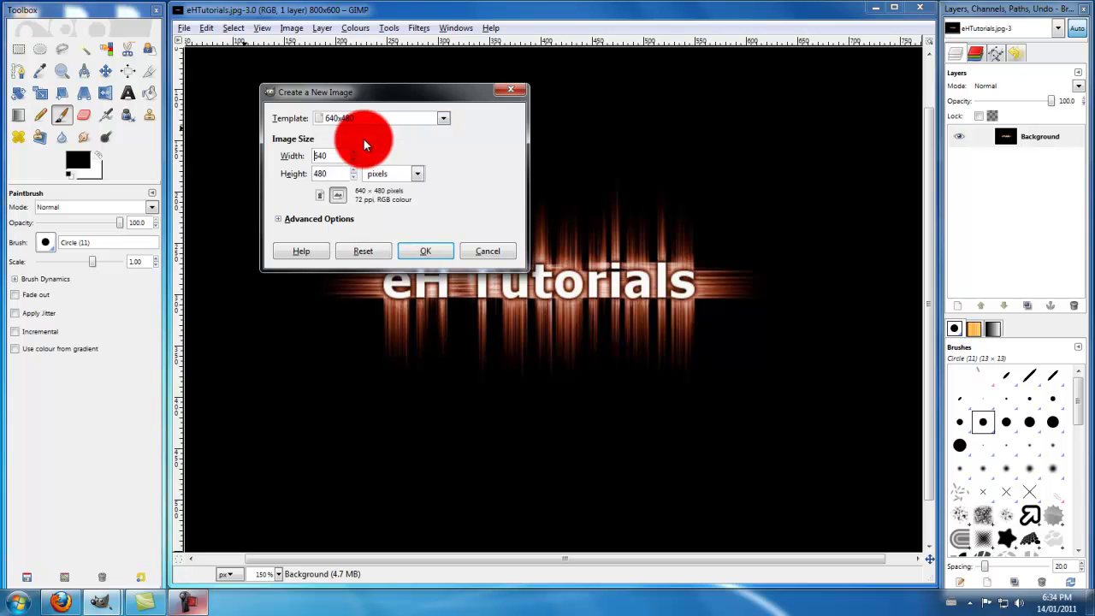
{"action": "left_click", "coordinate": [438, 251]}
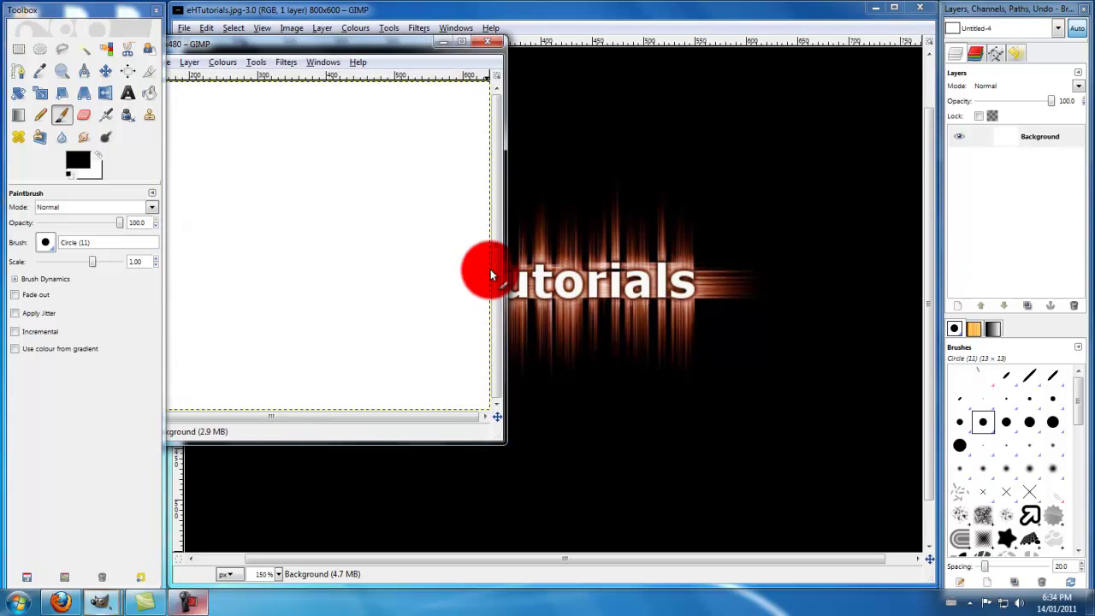
Move the new image window between the side docks and enlarge it to fill the space
{"action": "left_click_drag", "start_coordinate": [325, 40], "coordinate": [539, 2]}
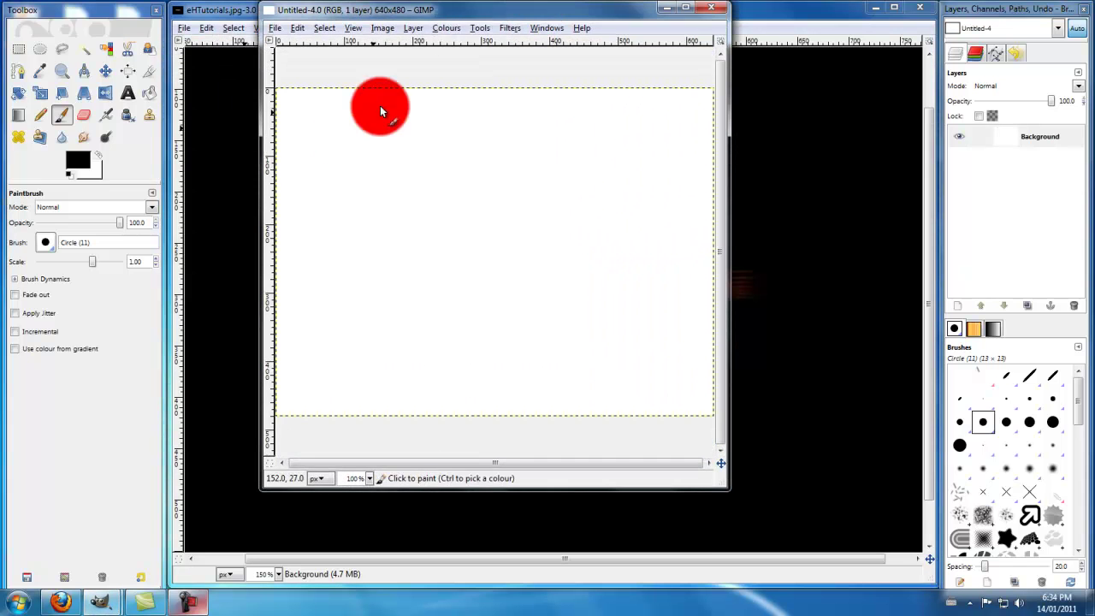
{"action": "left_click_drag", "start_coordinate": [254, 174], "coordinate": [181, 190]}
{"action": "left_click", "coordinate": [734, 205]}
{"action": "left_click", "coordinate": [277, 596]}
{"action": "left_click", "coordinate": [108, 599]}
{"action": "left_click", "coordinate": [196, 557]}
{"action": "left_click", "coordinate": [707, 197]}
{"action": "mouse_move", "coordinate": [729, 213]}
{"action": "left_mouse_down"}
{"action": "mouse_move", "coordinate": [912, 220]}
{"action": "mouse_move", "coordinate": [928, 231]}
{"action": "left_mouse_up"}
{"action": "left_click", "coordinate": [580, 487]}
{"action": "left_click_drag", "start_coordinate": [578, 490], "coordinate": [587, 562]}
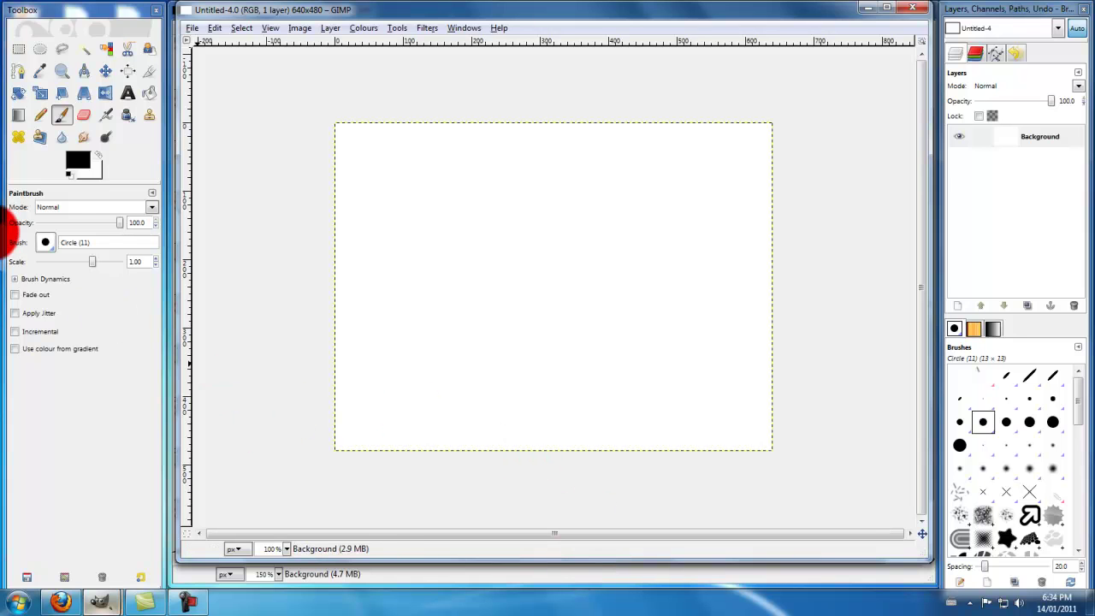
Fill the whole white canvas with black using Bucket Fill
{"action": "left_click", "coordinate": [149, 93]}
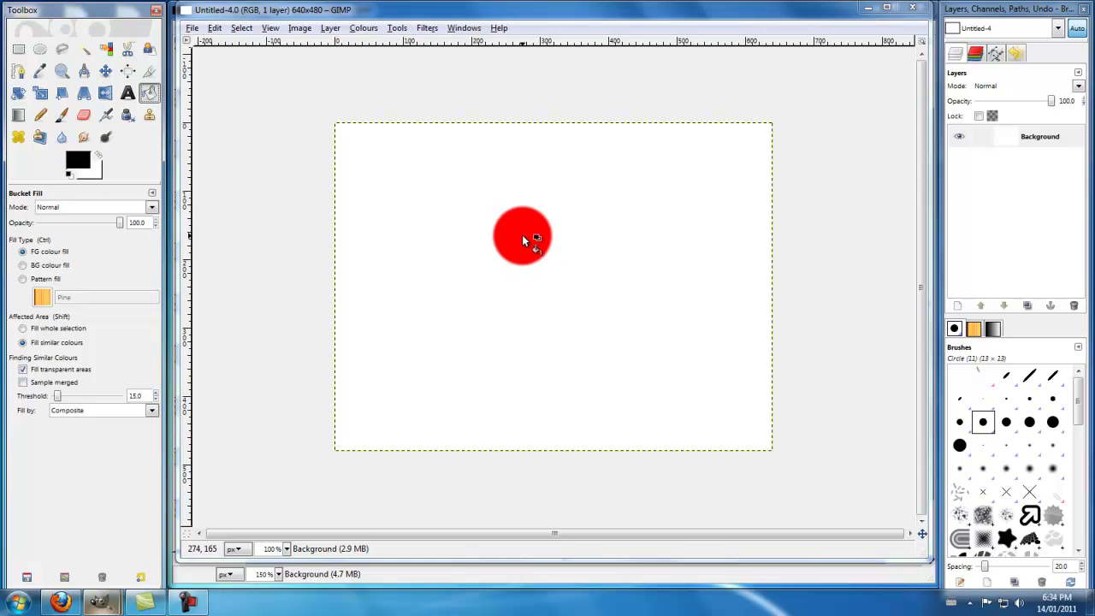
{"action": "left_click", "coordinate": [522, 234]}
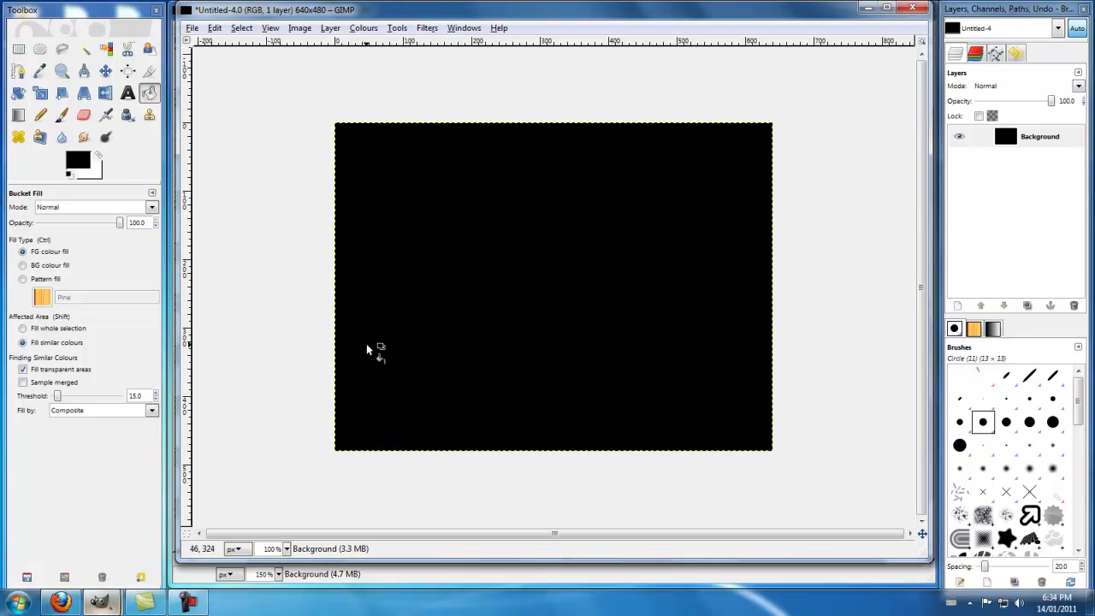
{"action": "key", "text": "ctrl"}
{"action": "left_click", "coordinate": [393, 276], "text": "ctrl"}
Swap the colours so white is the foreground and draw a text box about 394 × 142 px across the canvas
{"action": "left_click", "coordinate": [66, 176]}
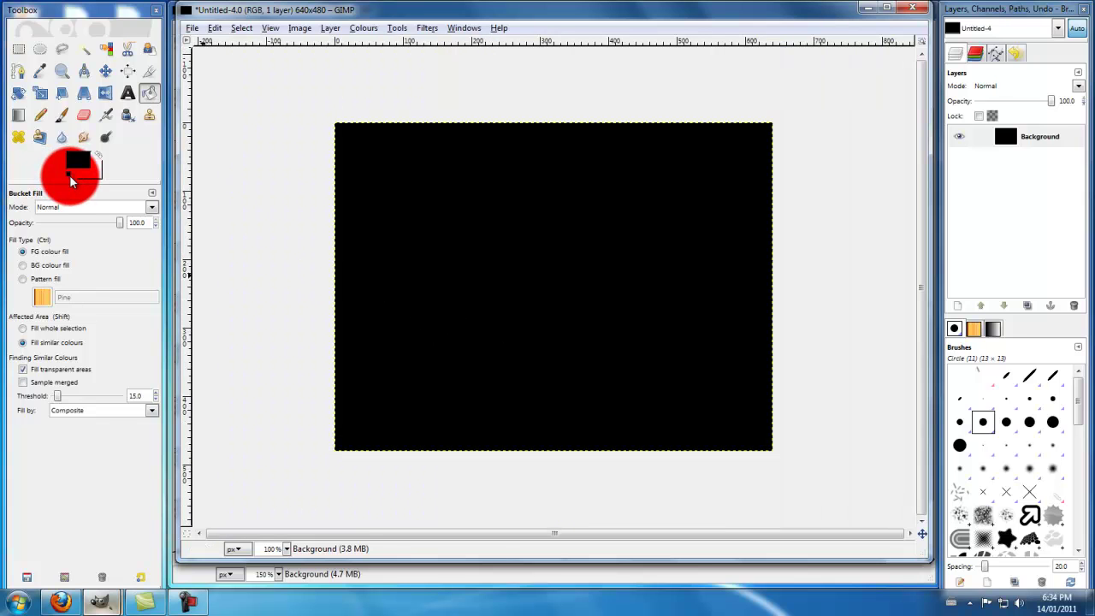
{"action": "left_click", "coordinate": [97, 155]}
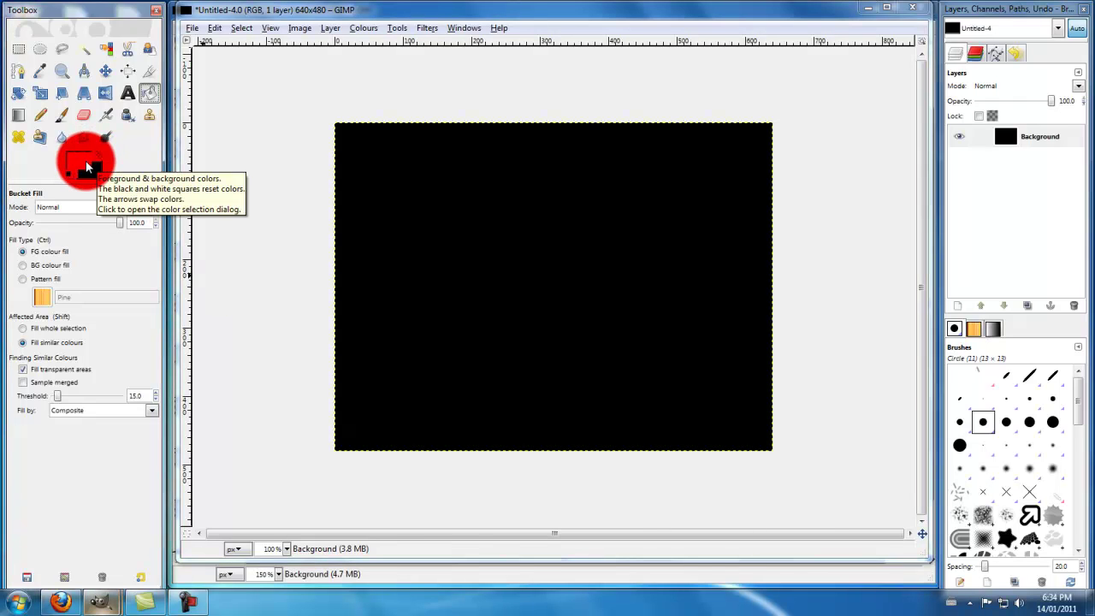
{"action": "left_click", "coordinate": [131, 92]}
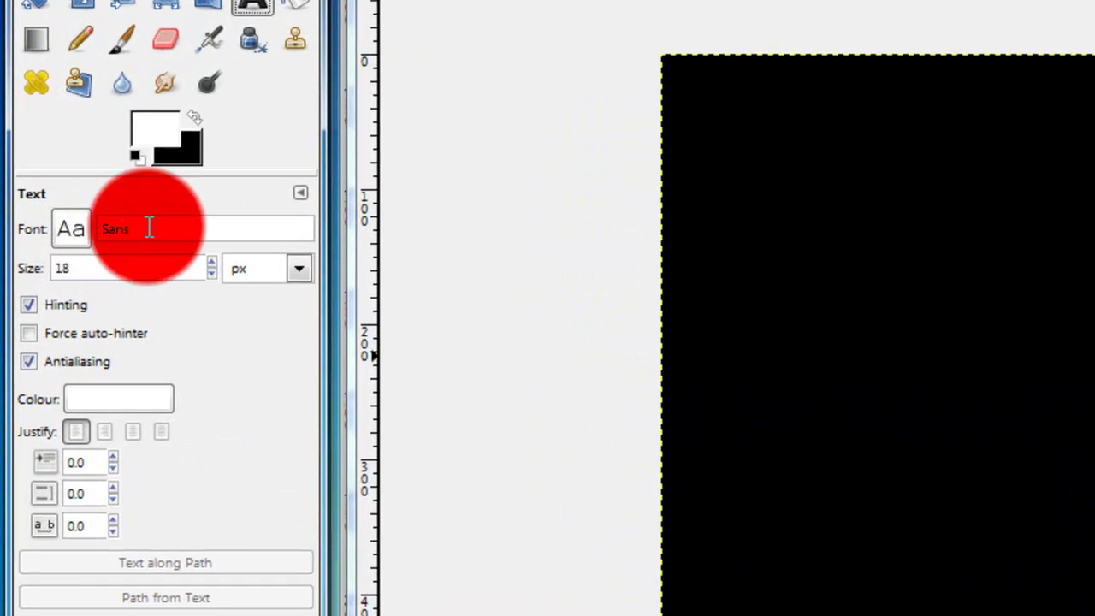
{"action": "left_click_drag", "start_coordinate": [890, 228], "coordinate": [1094, 417]}
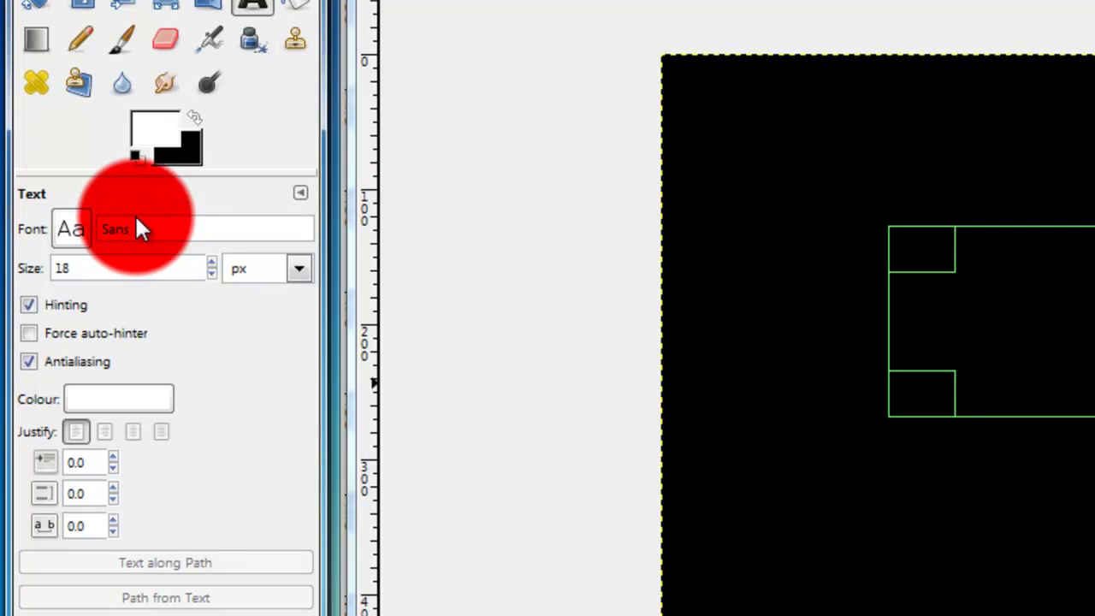
Set the text font to Sans Bold at 40 px
{"action": "type", "text": "Bold"}
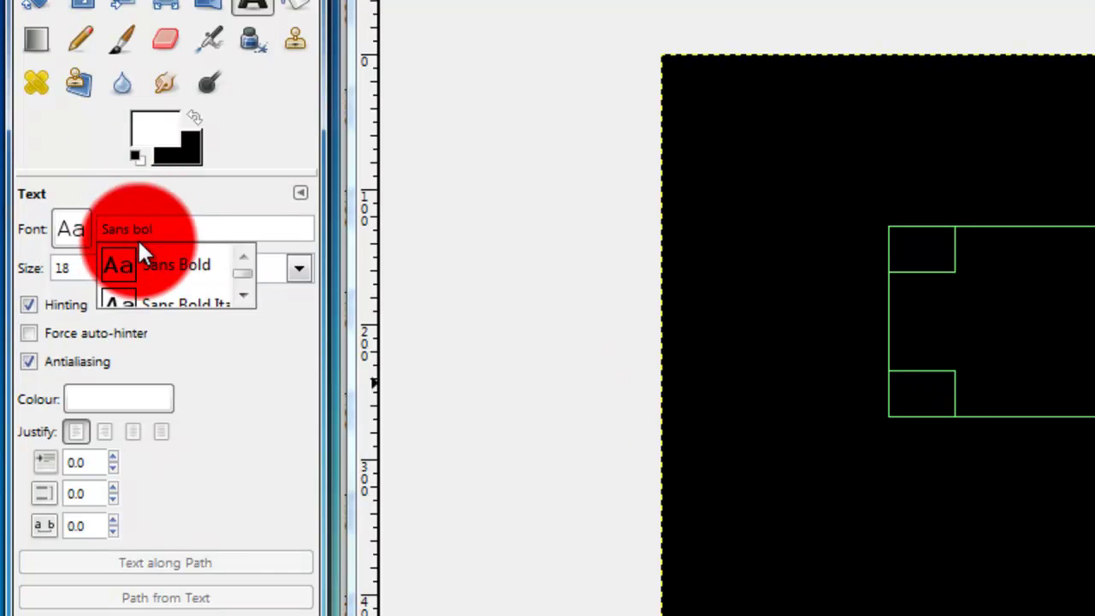
{"action": "left_click", "coordinate": [142, 264]}
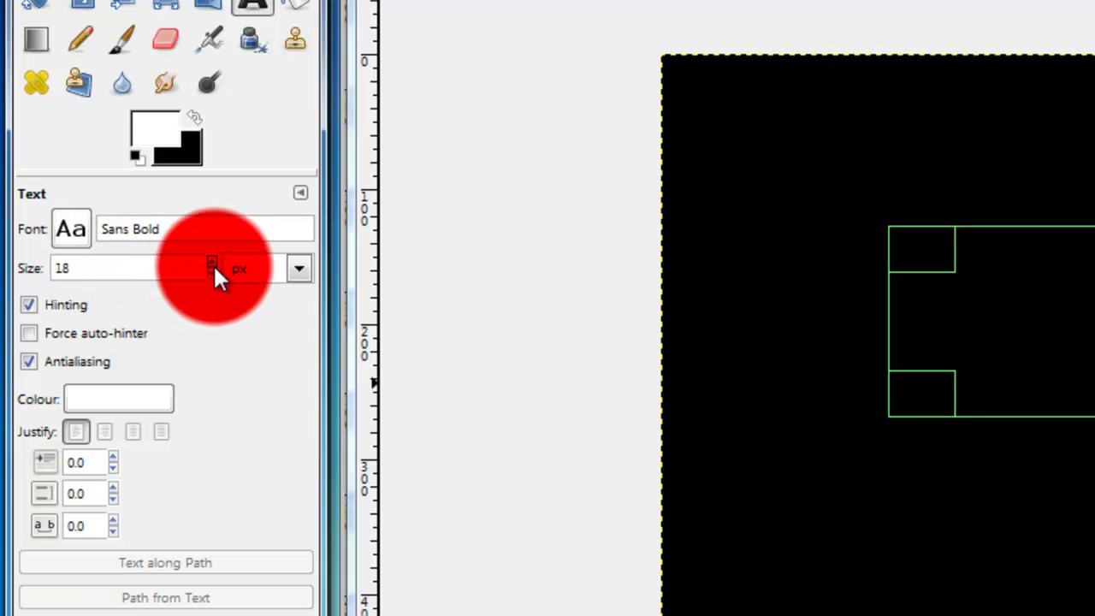
{"action": "left_click_drag", "start_coordinate": [211, 262], "coordinate": [210, 278]}
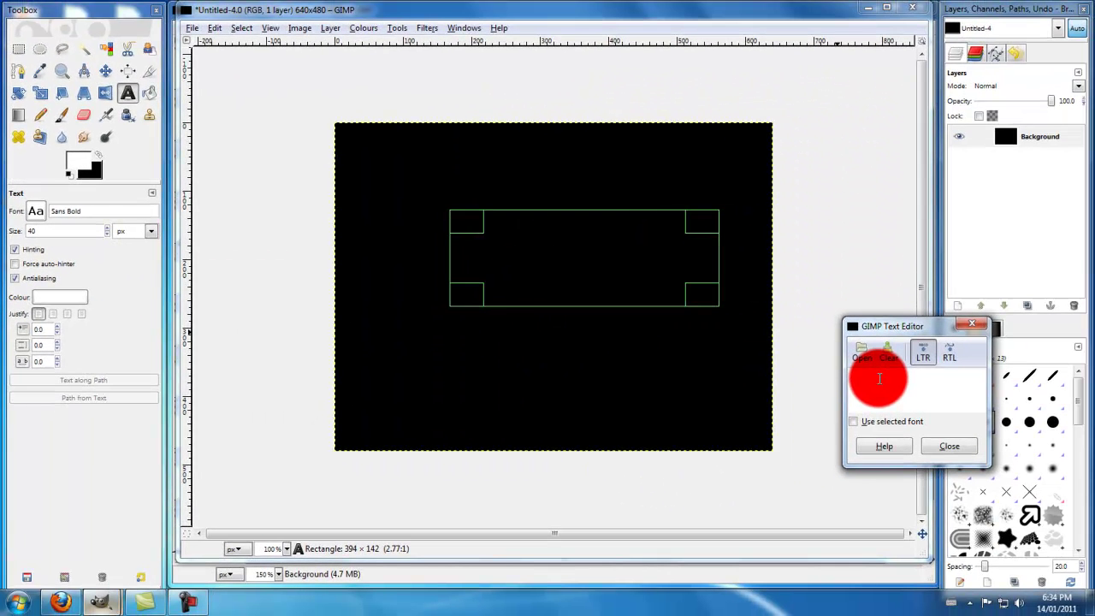
Enter "eH Tutorials" as the text and close the text editor
{"action": "type", "text": "eH"}
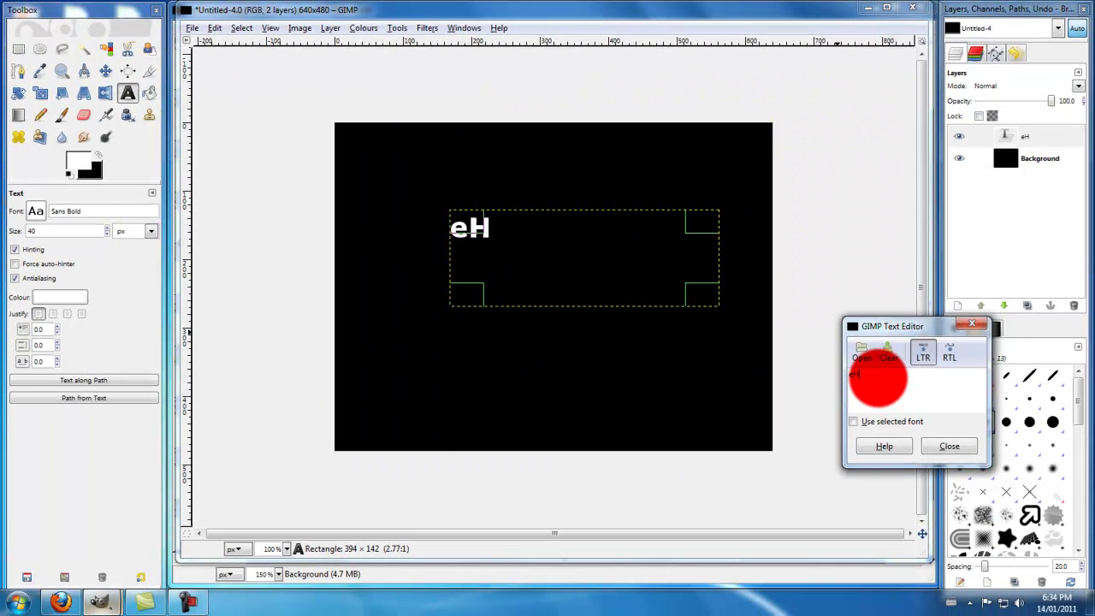
{"action": "type", "text": " Tutorials"}
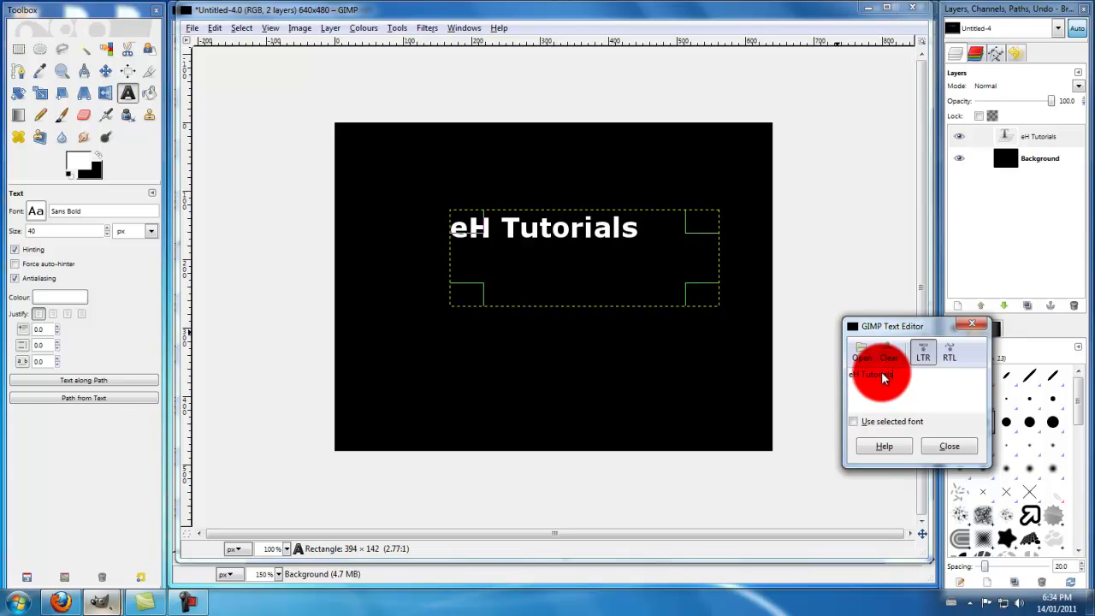
{"action": "left_click", "coordinate": [973, 330]}
Move the text to the centre of the canvas and expand its layer to the image size
{"action": "left_click", "coordinate": [105, 70]}
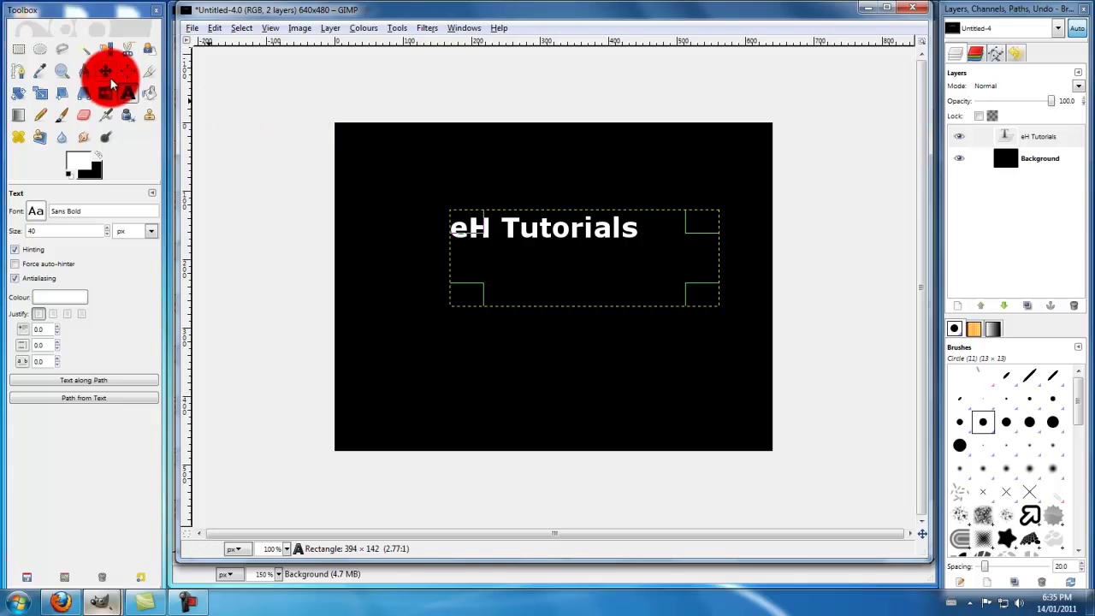
{"action": "left_click_drag", "start_coordinate": [512, 224], "coordinate": [511, 280]}
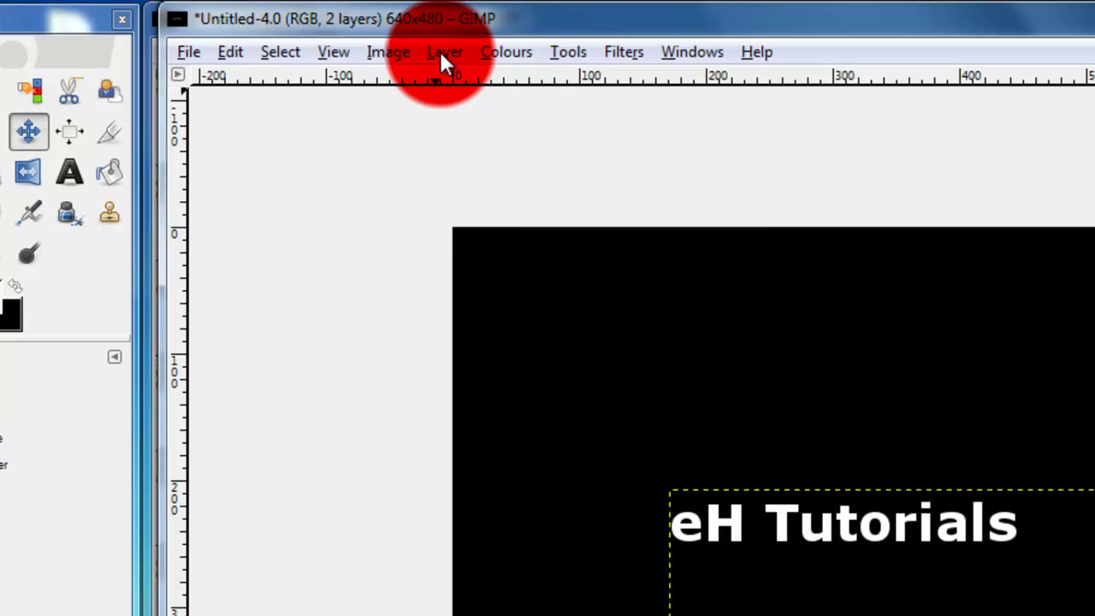
{"action": "left_click", "coordinate": [439, 51]}
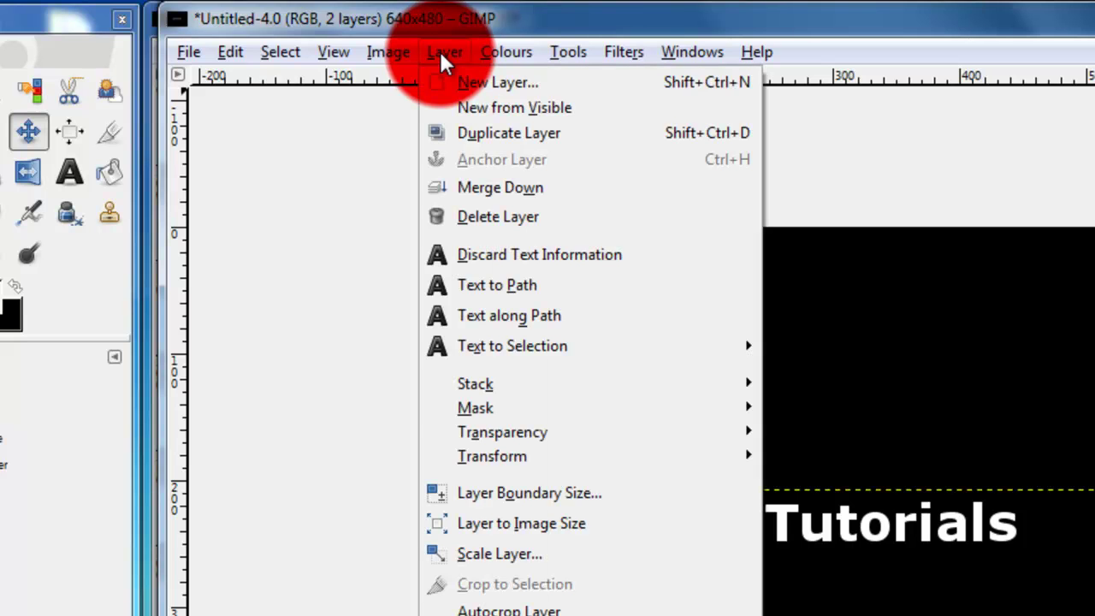
{"action": "left_click", "coordinate": [494, 522]}
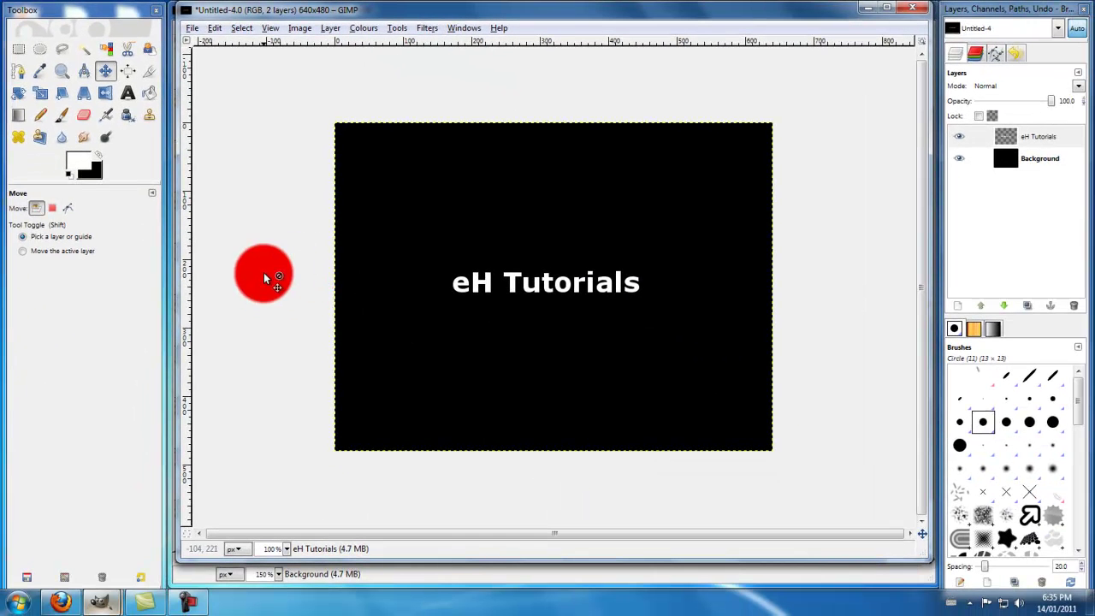
{"action": "left_click_drag", "start_coordinate": [266, 278], "coordinate": [505, 316]}
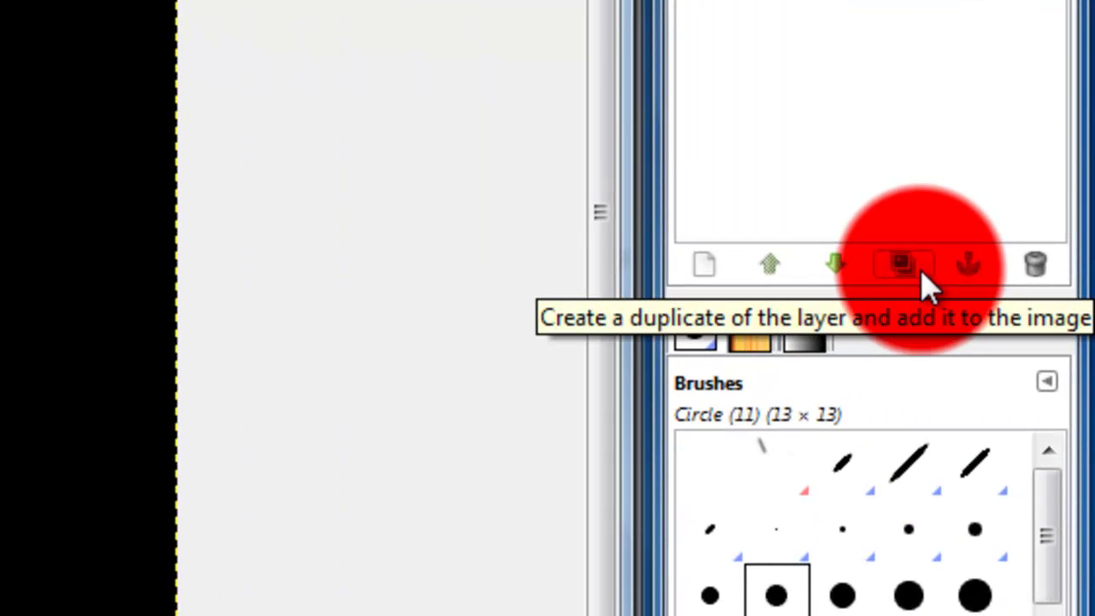
Duplicate the eH Tutorials text layer four times
{"action": "left_click", "coordinate": [900, 275]}
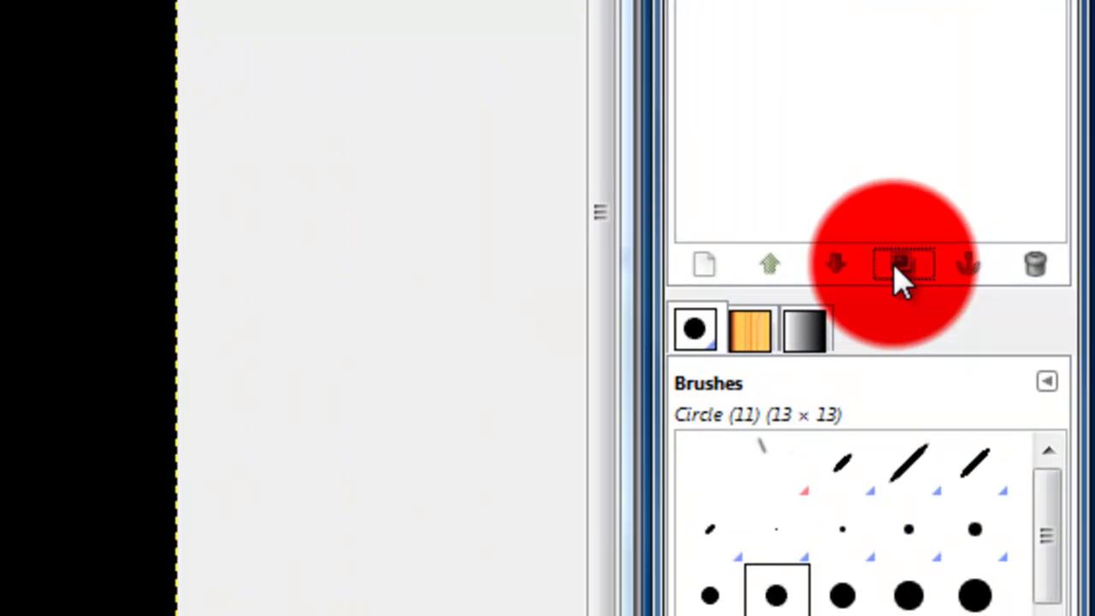
{"action": "left_click", "coordinate": [894, 266]}
{"action": "left_click", "coordinate": [894, 265]}
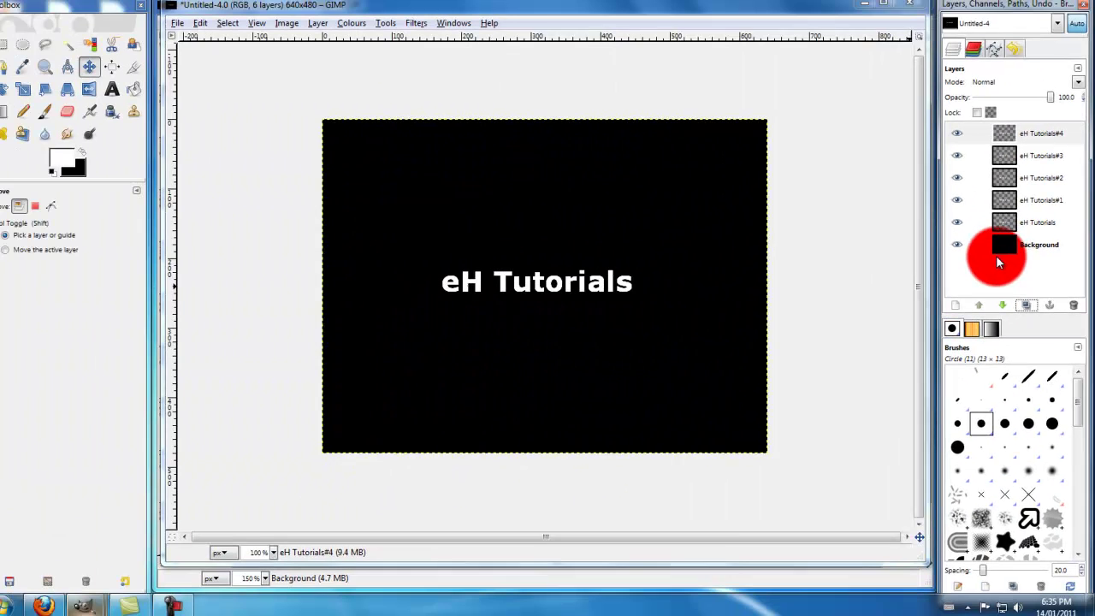
Start the Wind distortion filter on the eH Tutorials#1 layer with the direction set to Right
{"action": "left_click_drag", "start_coordinate": [996, 255], "coordinate": [1006, 206]}
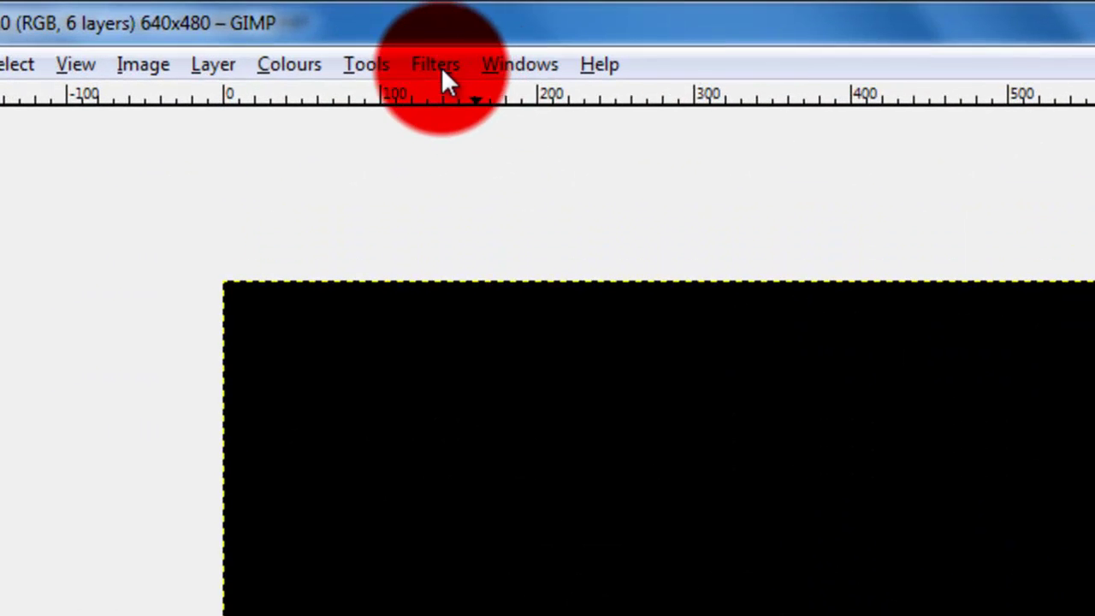
{"action": "left_click", "coordinate": [427, 28]}
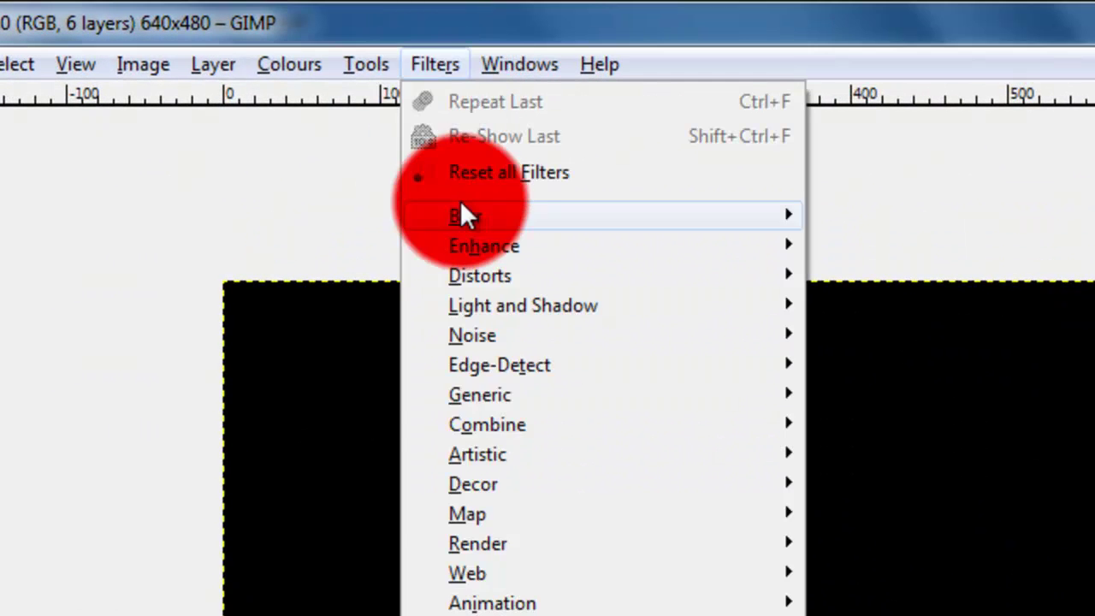
{"action": "mouse_move", "coordinate": [505, 273]}
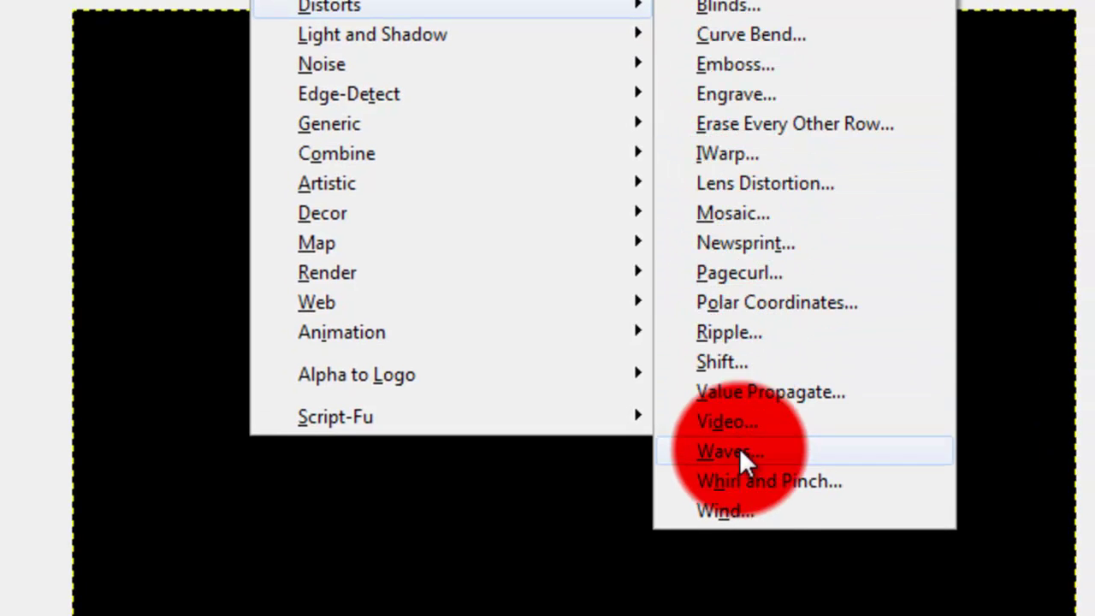
{"action": "left_click", "coordinate": [739, 509]}
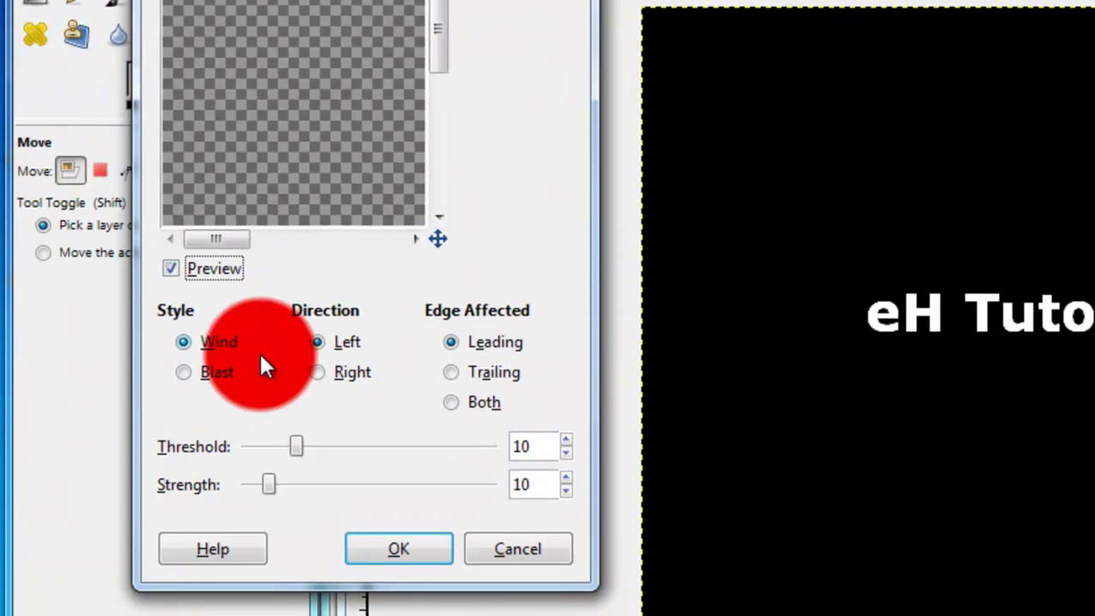
{"action": "left_click_drag", "start_coordinate": [318, 2], "coordinate": [693, 1]}
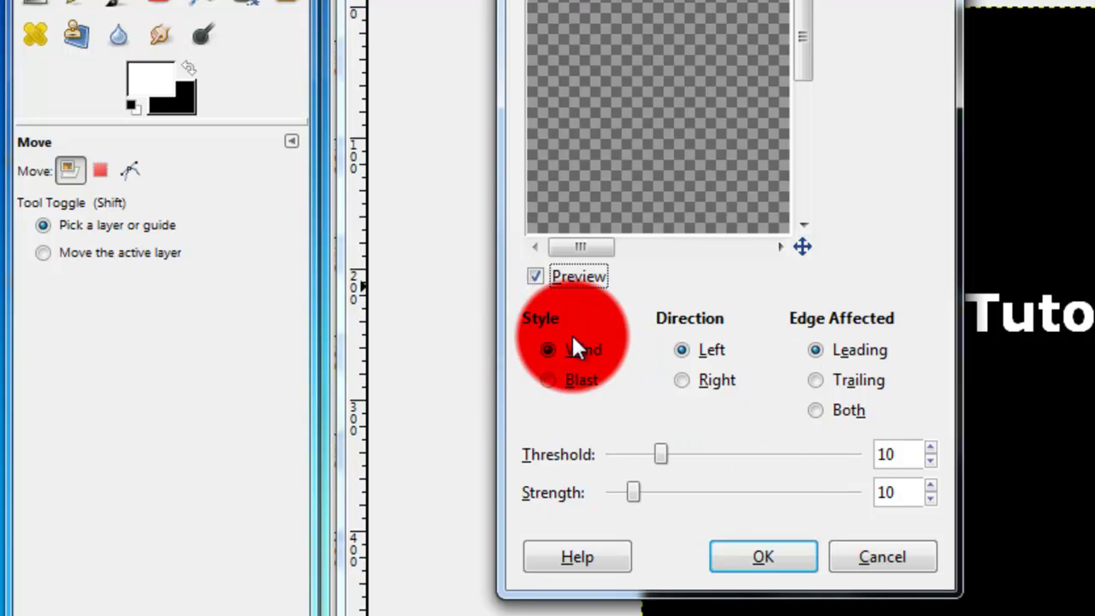
{"action": "left_click", "coordinate": [685, 380]}
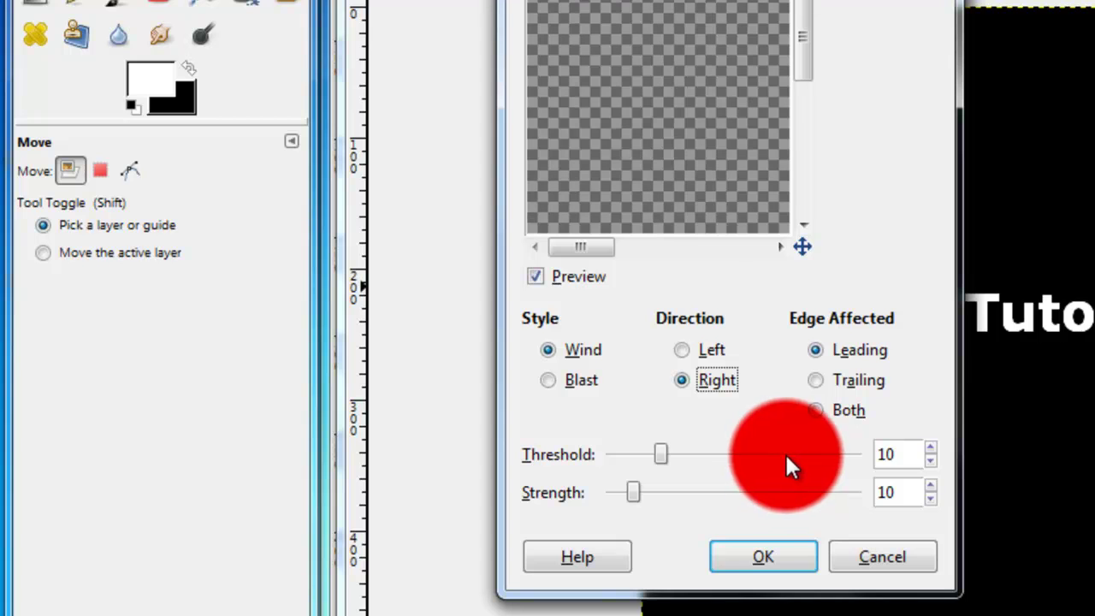
Set the Wind threshold to 5 and strength to 20 and apply the filter
{"action": "left_click", "coordinate": [932, 460]}
{"action": "left_click", "coordinate": [932, 461]}
{"action": "left_click", "coordinate": [932, 460]}
{"action": "left_click", "coordinate": [932, 461]}
{"action": "left_click", "coordinate": [932, 460]}
{"action": "left_click", "coordinate": [931, 485]}
{"action": "left_click", "coordinate": [930, 485]}
{"action": "left_click", "coordinate": [930, 485]}
{"action": "left_click", "coordinate": [930, 485]}
{"action": "left_click", "coordinate": [930, 486]}
{"action": "left_click", "coordinate": [930, 489]}
{"action": "left_click", "coordinate": [930, 489]}
{"action": "left_click", "coordinate": [931, 488]}
{"action": "left_click", "coordinate": [931, 494]}
{"action": "left_click", "coordinate": [931, 483]}
{"action": "left_click", "coordinate": [930, 485]}
{"action": "left_click", "coordinate": [930, 486]}
{"action": "left_click", "coordinate": [929, 482]}
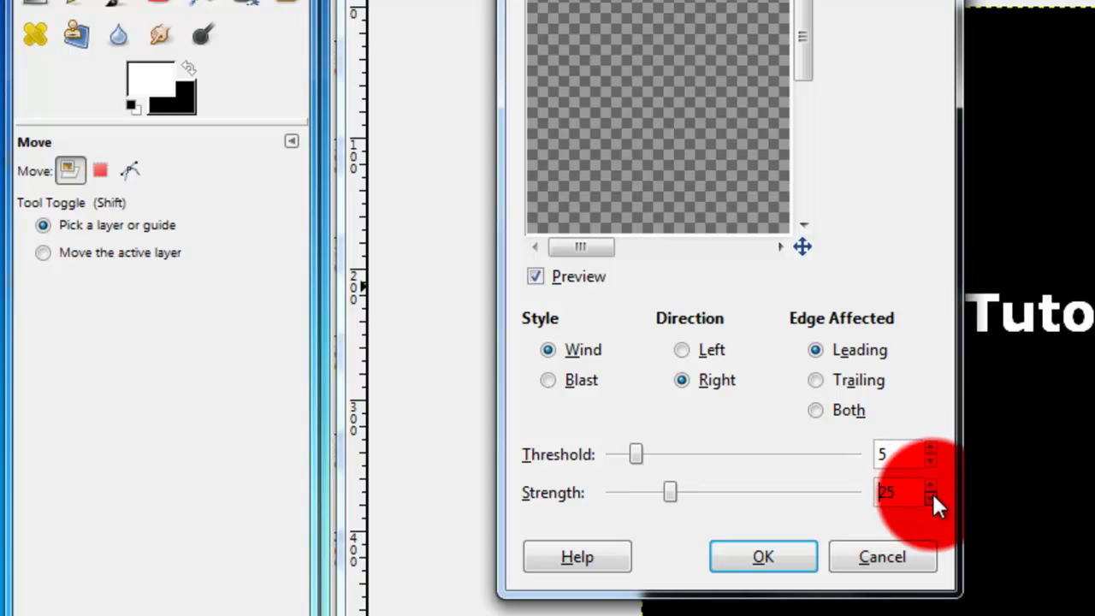
{"action": "left_click", "coordinate": [931, 497]}
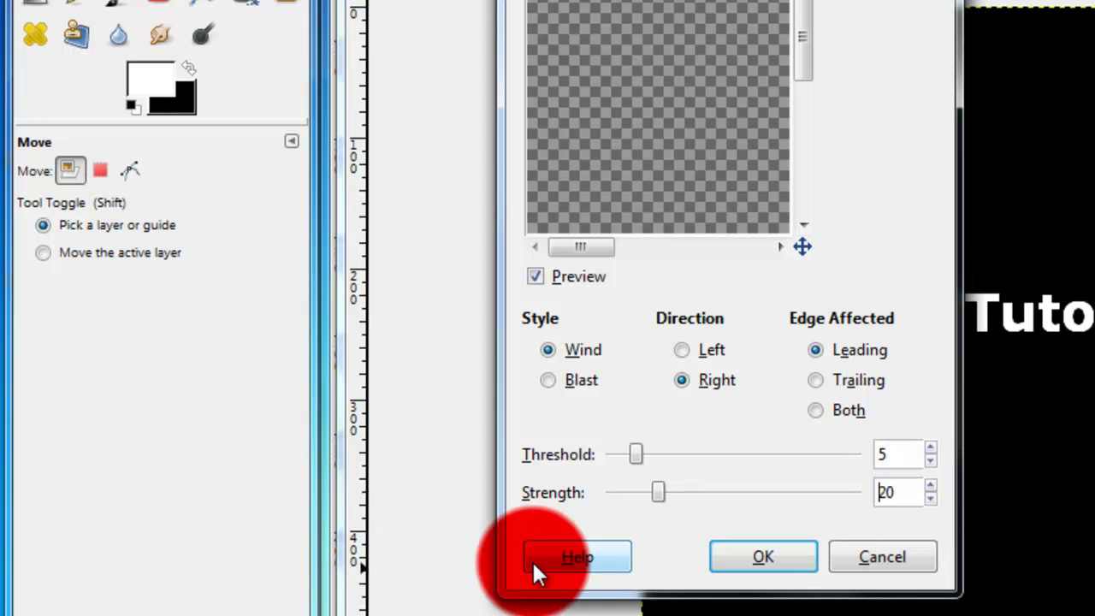
{"action": "left_click", "coordinate": [760, 558]}
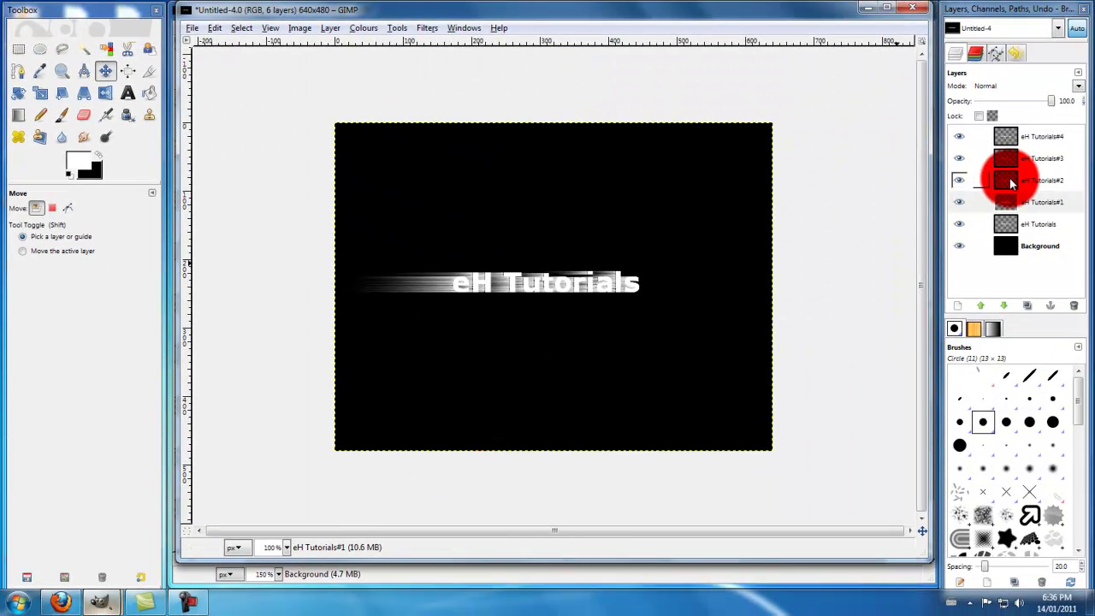
Apply the Wind distortion filter to the eH Tutorials#2 layer with the direction set to Left
{"action": "left_click", "coordinate": [1008, 180]}
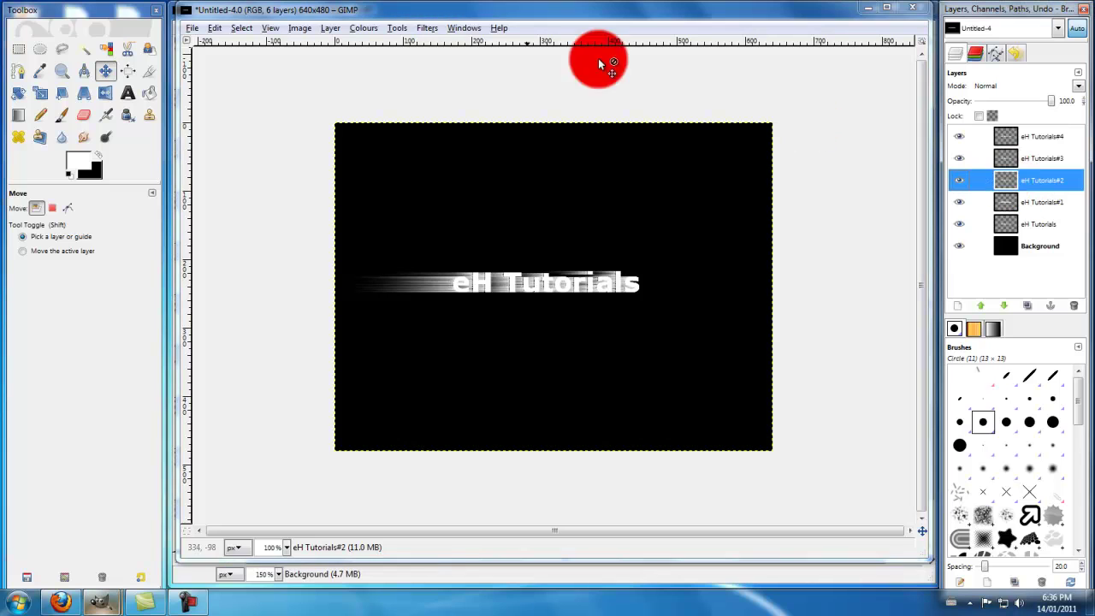
{"action": "left_click", "coordinate": [425, 28]}
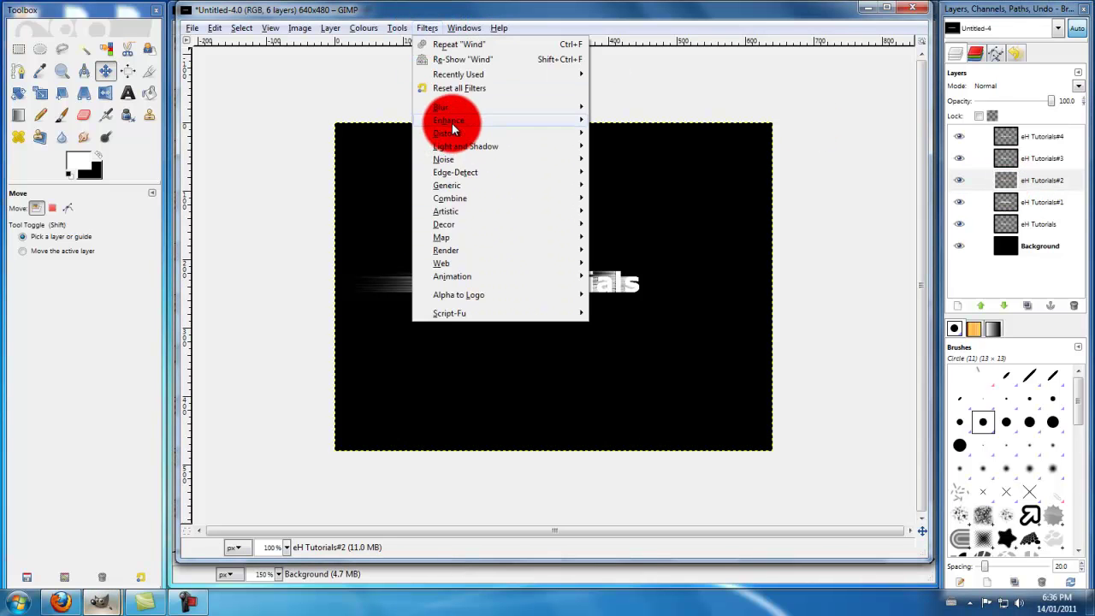
{"action": "mouse_move", "coordinate": [452, 136]}
{"action": "left_click", "coordinate": [619, 354]}
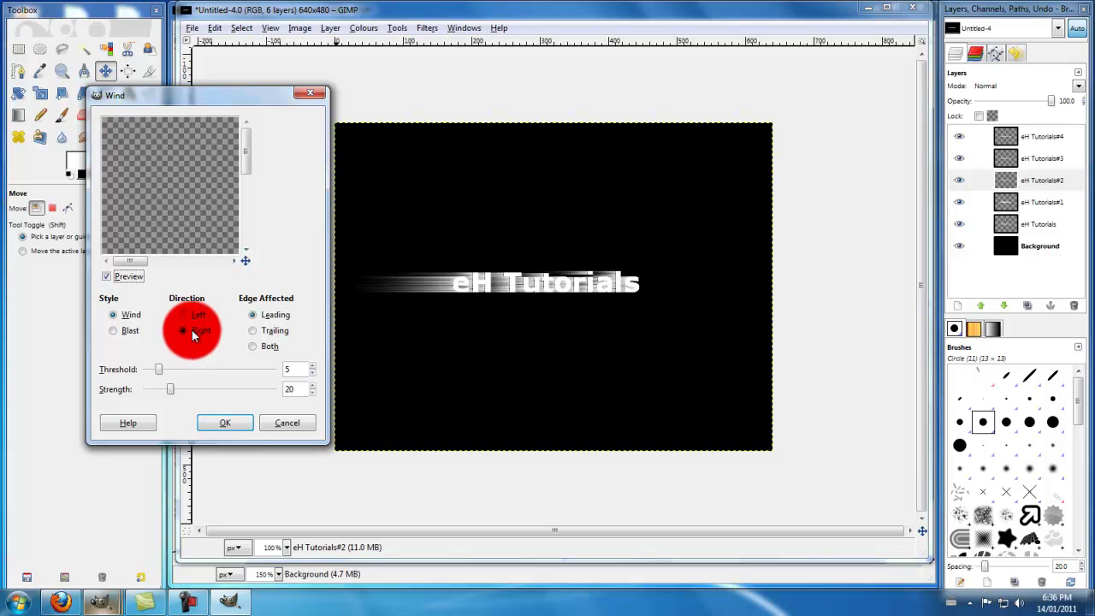
{"action": "left_click", "coordinate": [185, 317]}
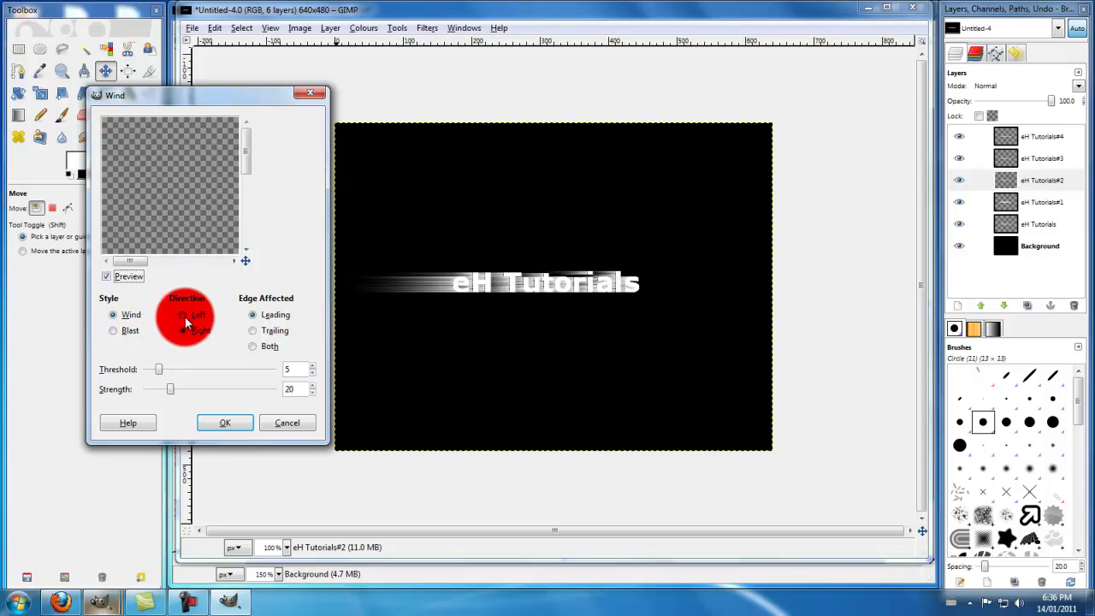
{"action": "left_click", "coordinate": [214, 415]}
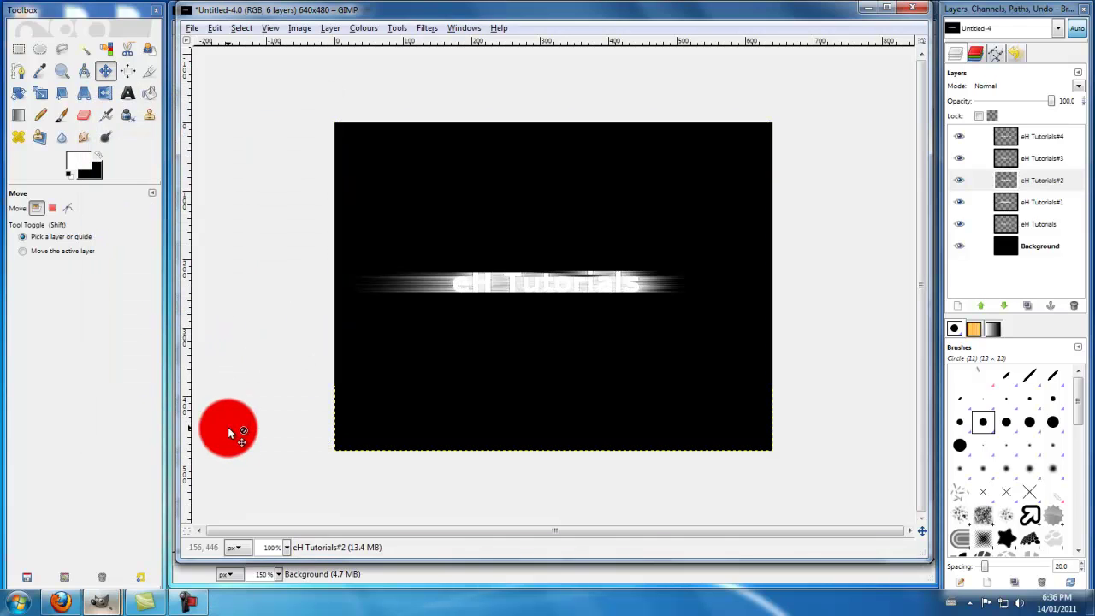
Rotate the eH Tutorials#3 layer 90° clockwise
{"action": "left_click", "coordinate": [1024, 229]}
{"action": "left_click", "coordinate": [1006, 181]}
{"action": "left_click", "coordinate": [1007, 159]}
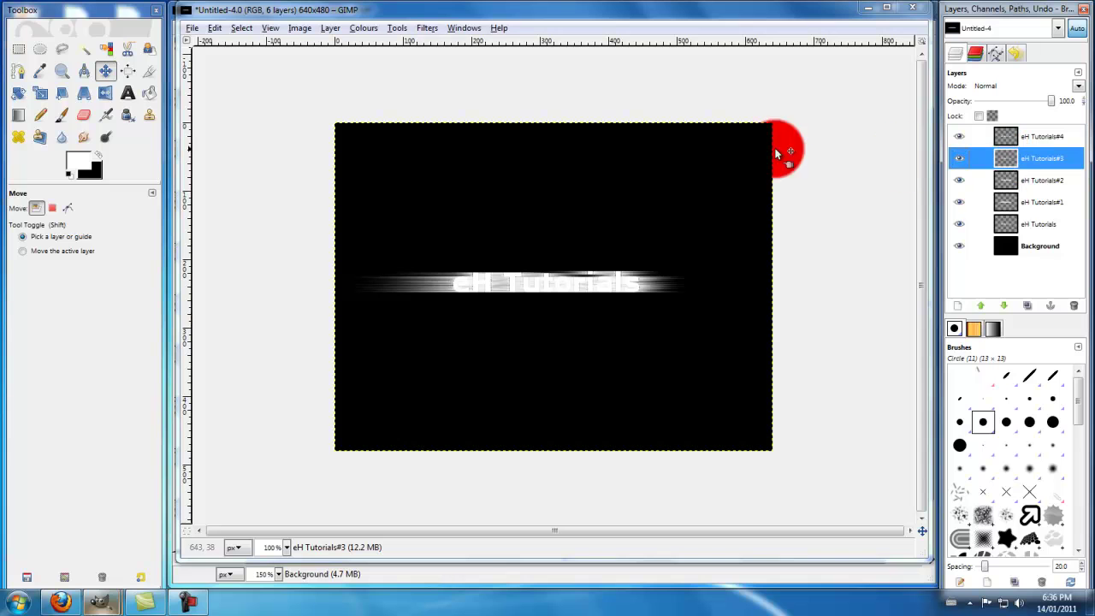
{"action": "left_click", "coordinate": [330, 28]}
{"action": "mouse_move", "coordinate": [366, 176]}
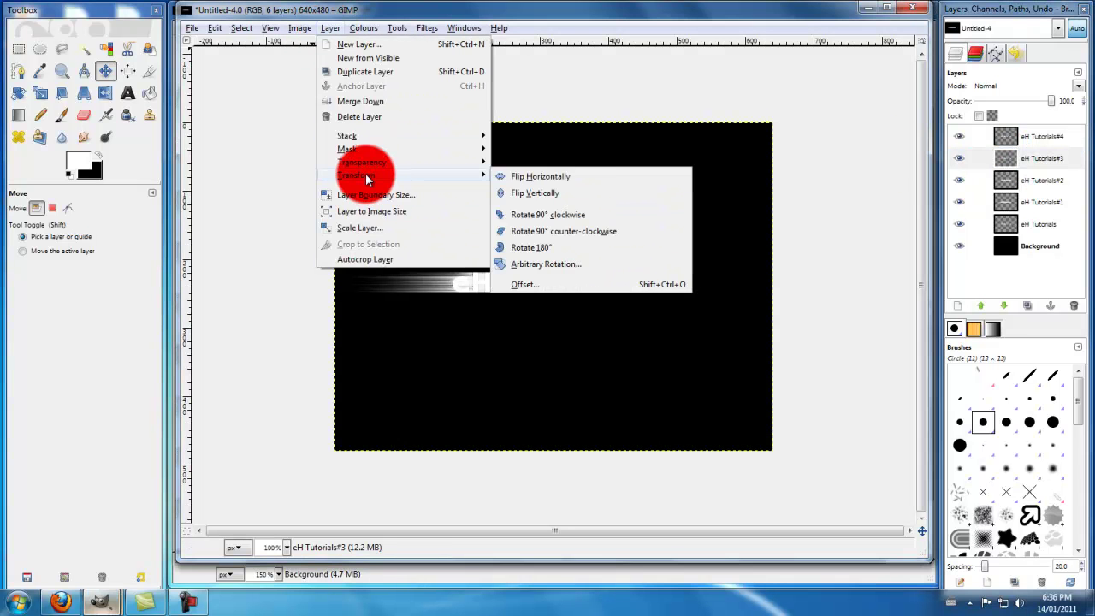
{"action": "left_click", "coordinate": [557, 216]}
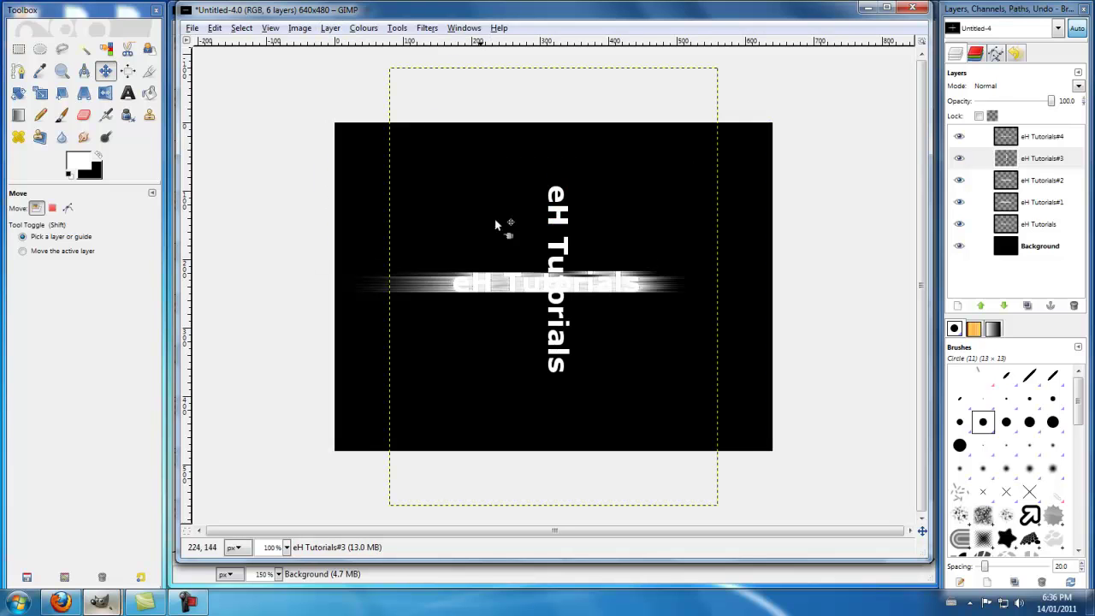
Apply the Wind filter to the rotated eH Tutorials#3 layer, keeping direction Left, threshold 5 and strength 20
{"action": "left_click", "coordinate": [428, 29]}
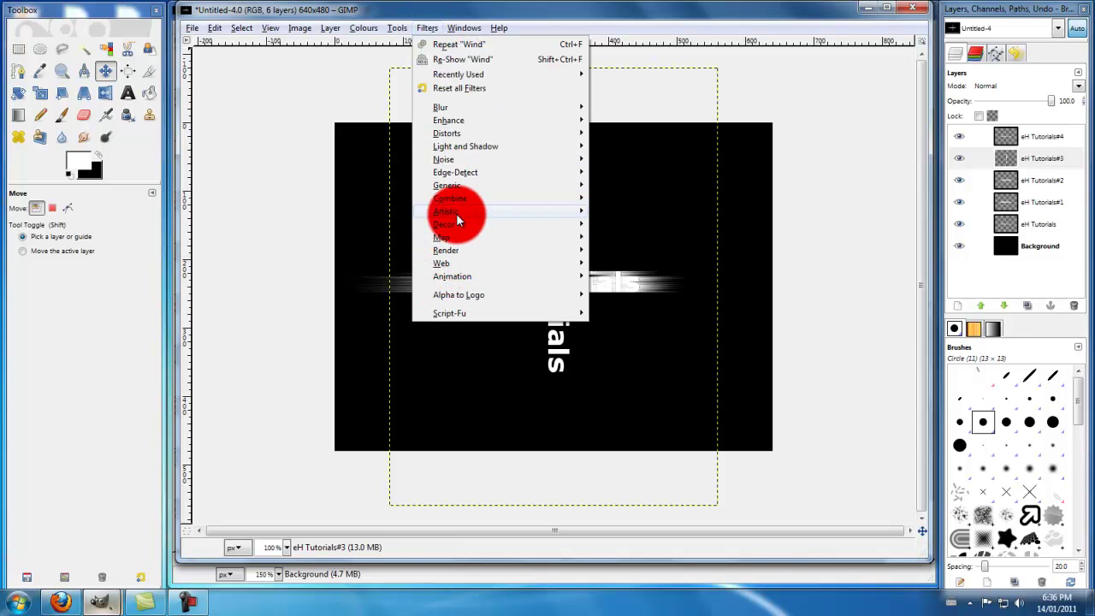
{"action": "left_click", "coordinate": [457, 133]}
{"action": "left_click", "coordinate": [623, 351]}
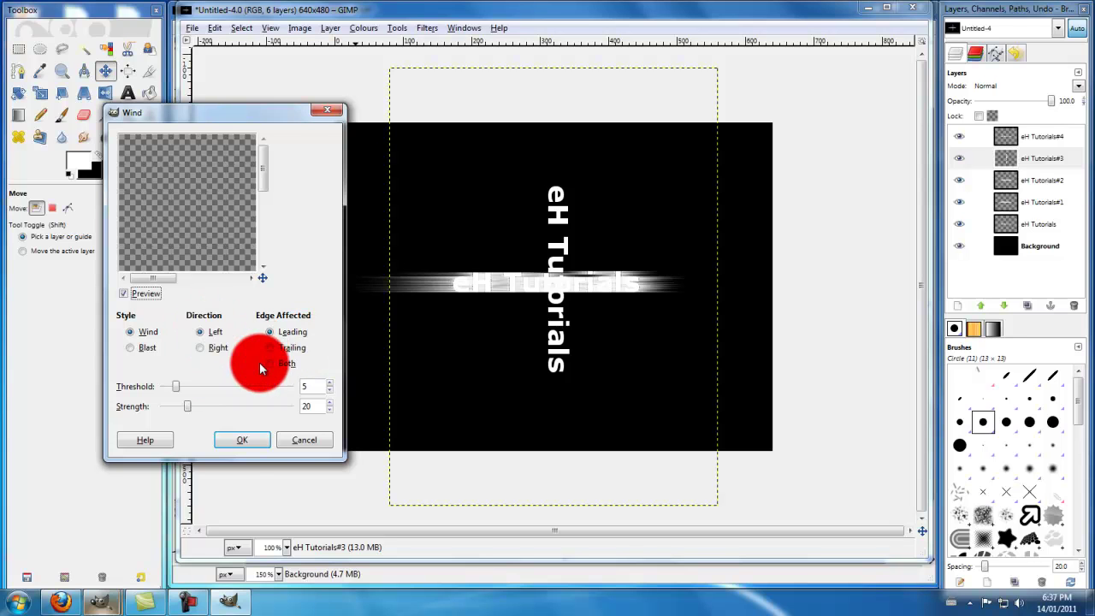
{"action": "left_click", "coordinate": [245, 440]}
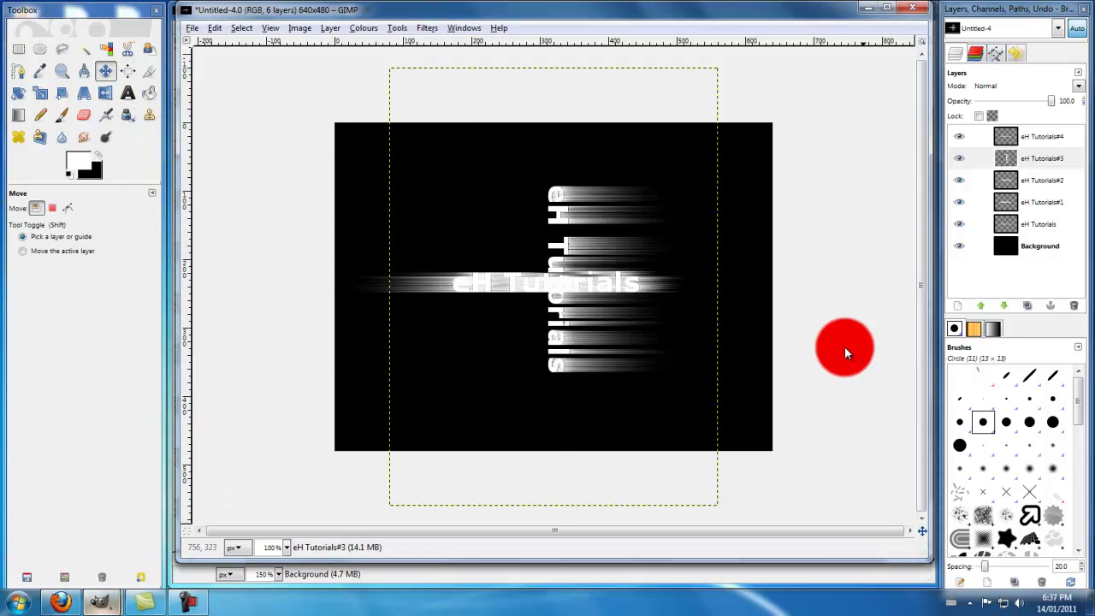
Rotate the streaked eH Tutorials#3 layer 90° counter-clockwise back to horizontal
{"action": "left_click", "coordinate": [328, 28]}
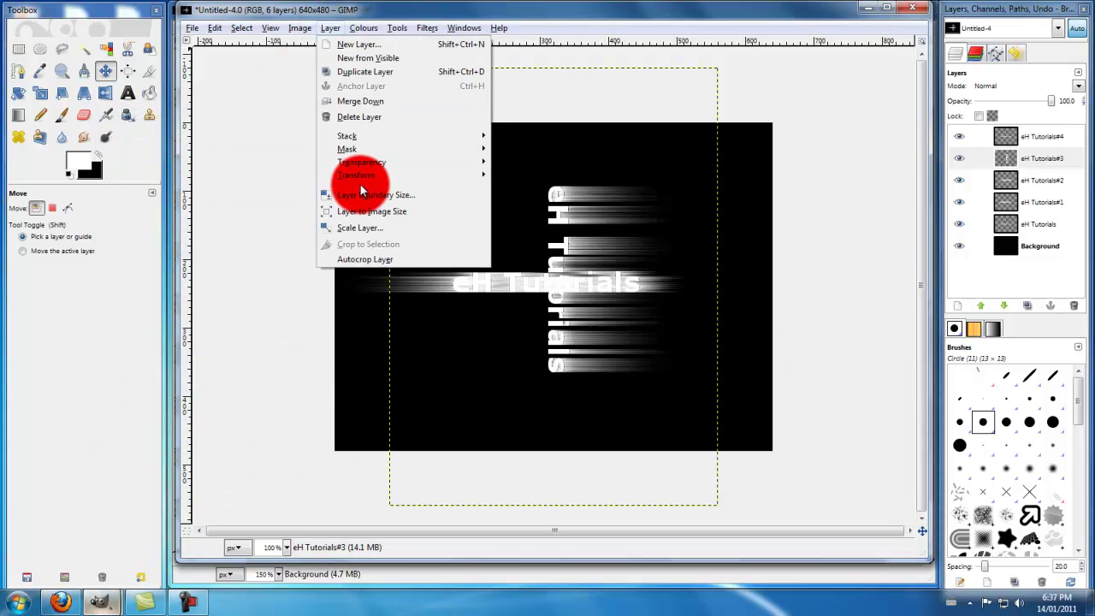
{"action": "mouse_move", "coordinate": [362, 177]}
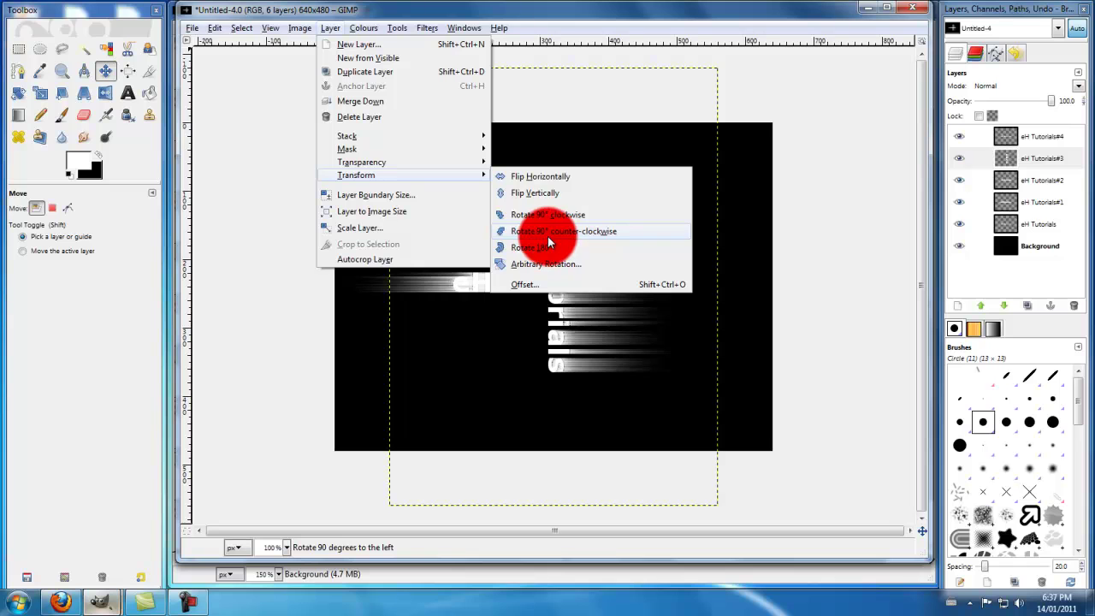
{"action": "left_click", "coordinate": [543, 230]}
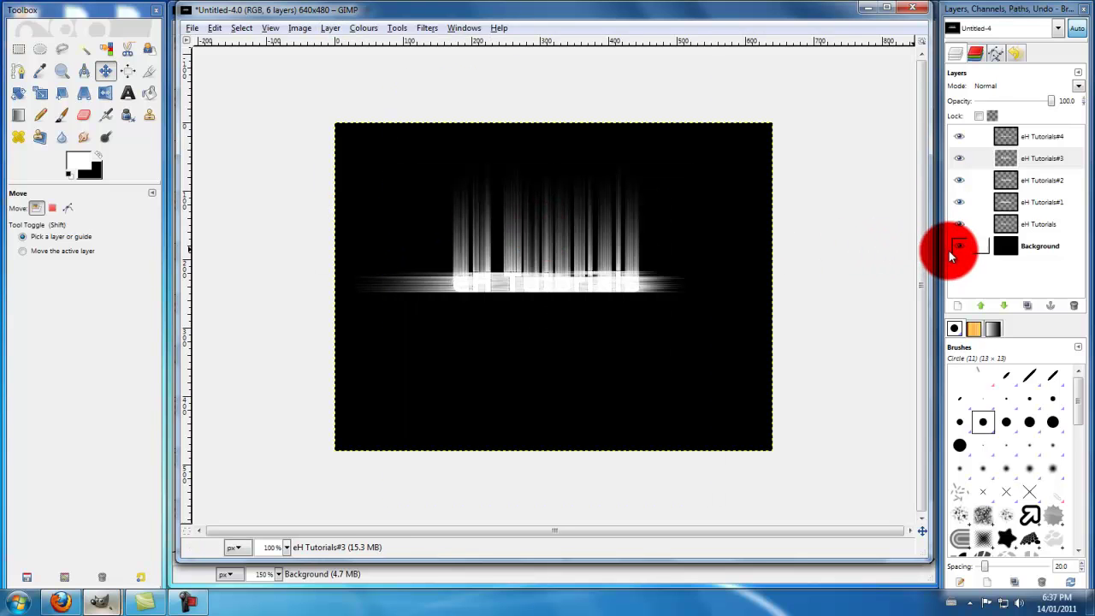
Rotate the eH Tutorials#4 layer 90° clockwise
{"action": "left_click", "coordinate": [1013, 134]}
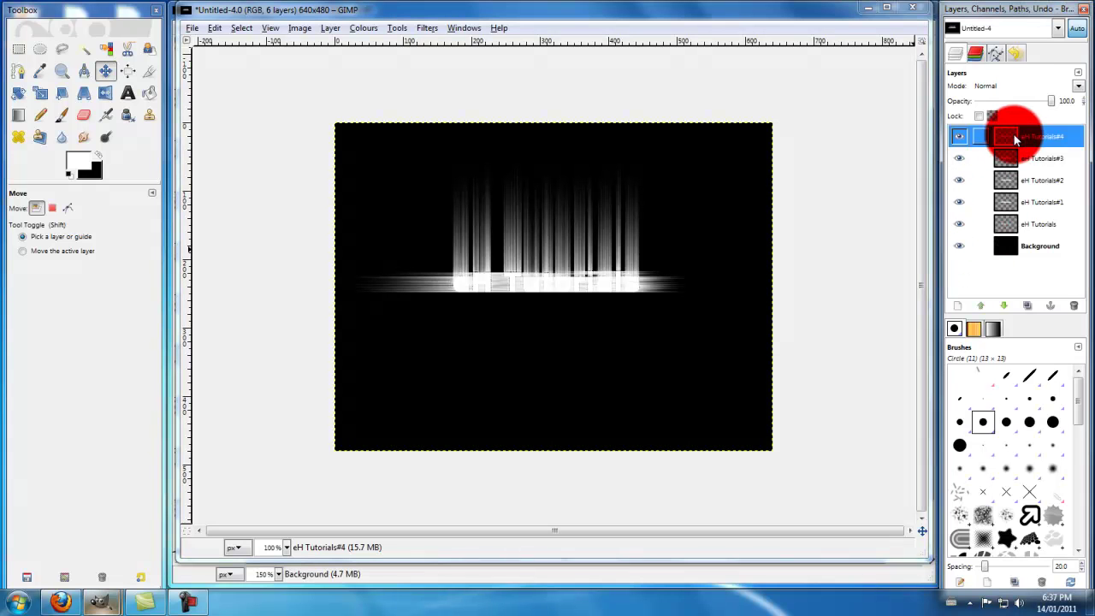
{"action": "left_click", "coordinate": [381, 63]}
{"action": "left_click", "coordinate": [322, 30]}
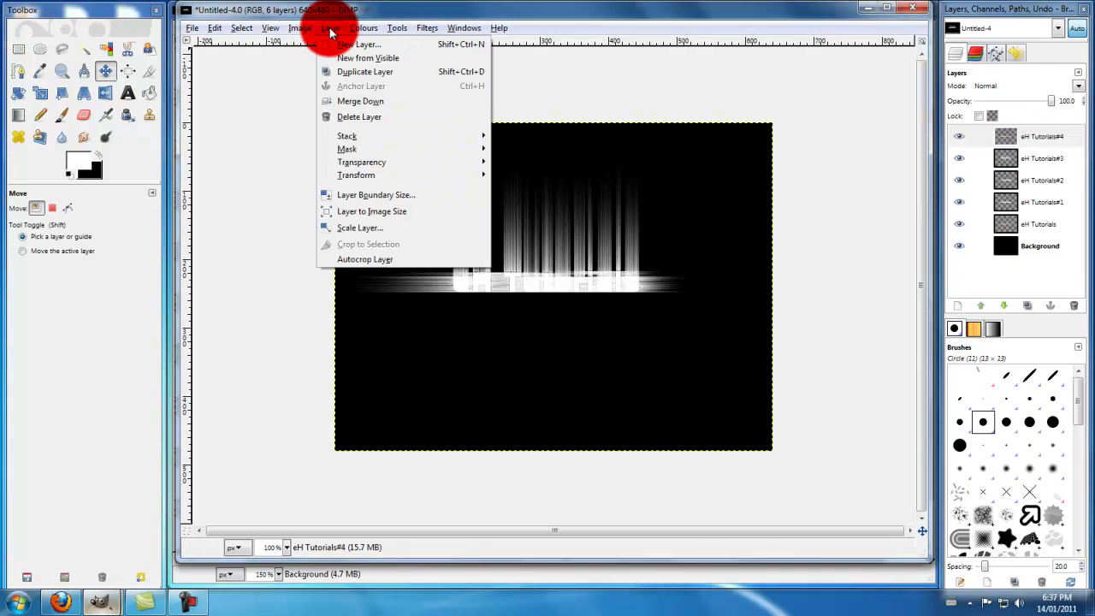
{"action": "left_click", "coordinate": [357, 176]}
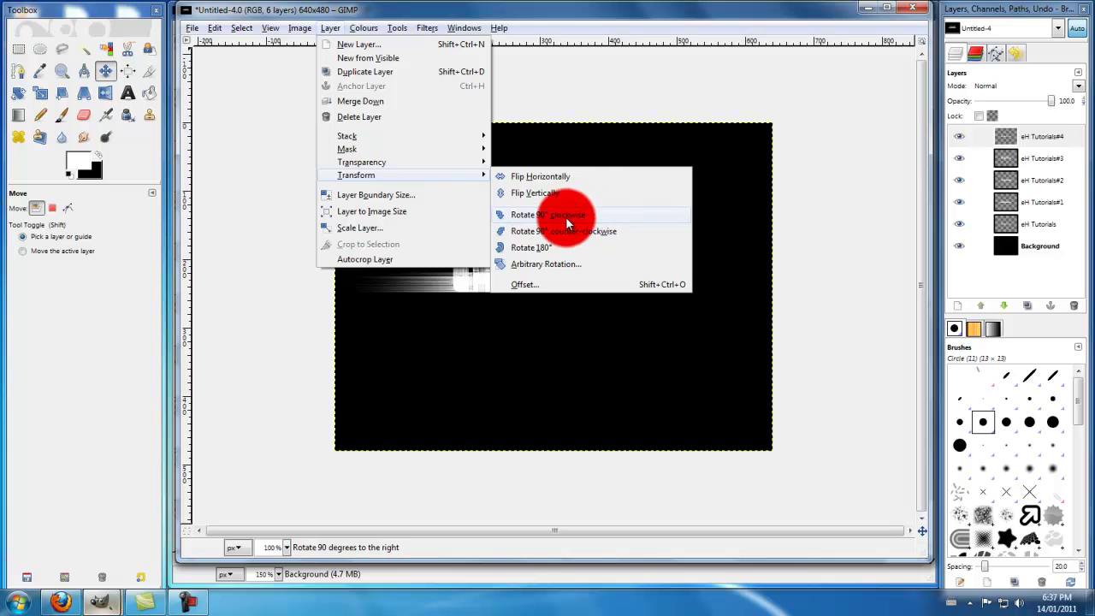
{"action": "left_click", "coordinate": [566, 217]}
Apply the Wind filter to the rotated eH Tutorials#4 layer with the direction set to Right
{"action": "left_click", "coordinate": [424, 28]}
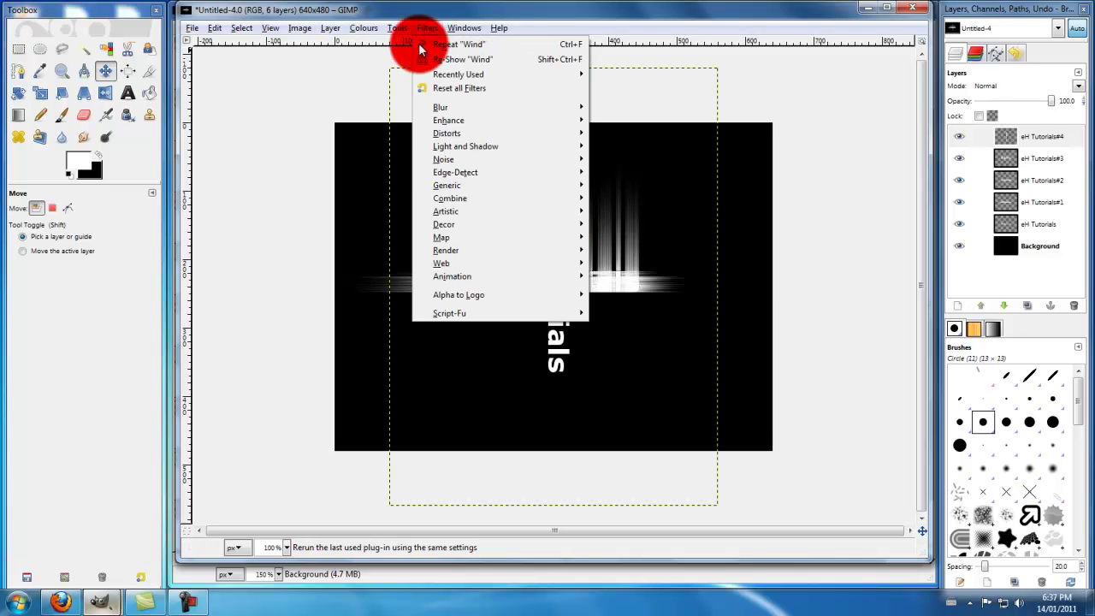
{"action": "mouse_move", "coordinate": [472, 106]}
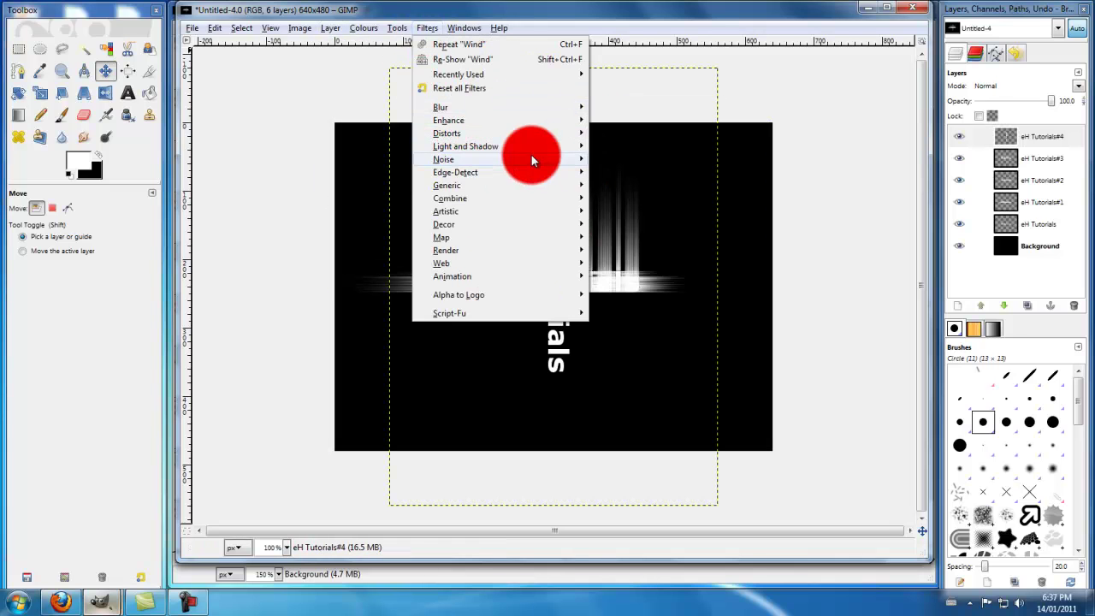
{"action": "mouse_move", "coordinate": [460, 134]}
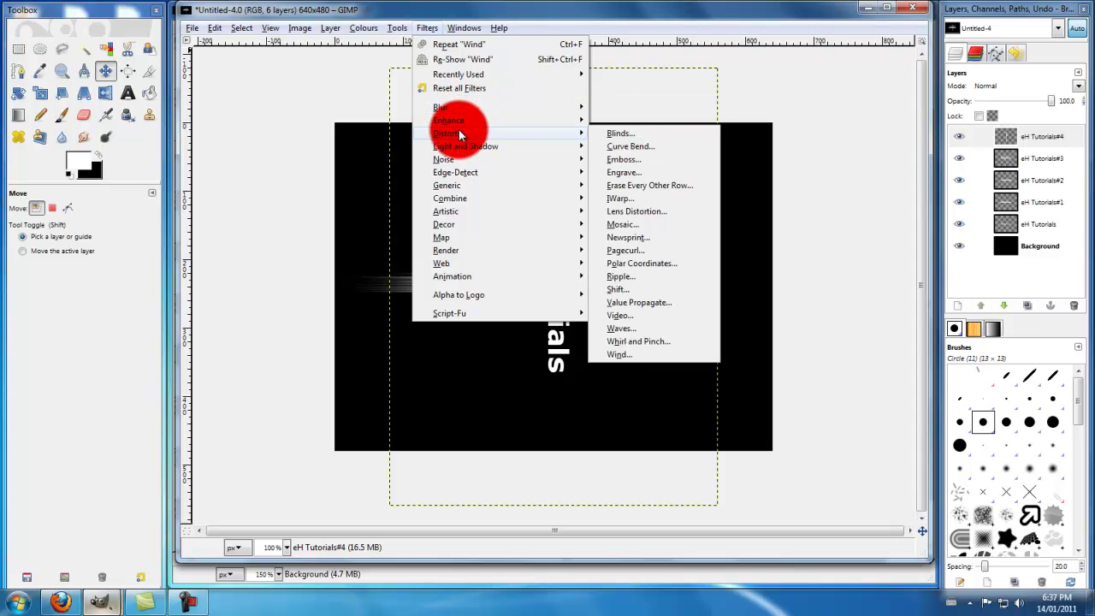
{"action": "left_click", "coordinate": [625, 354]}
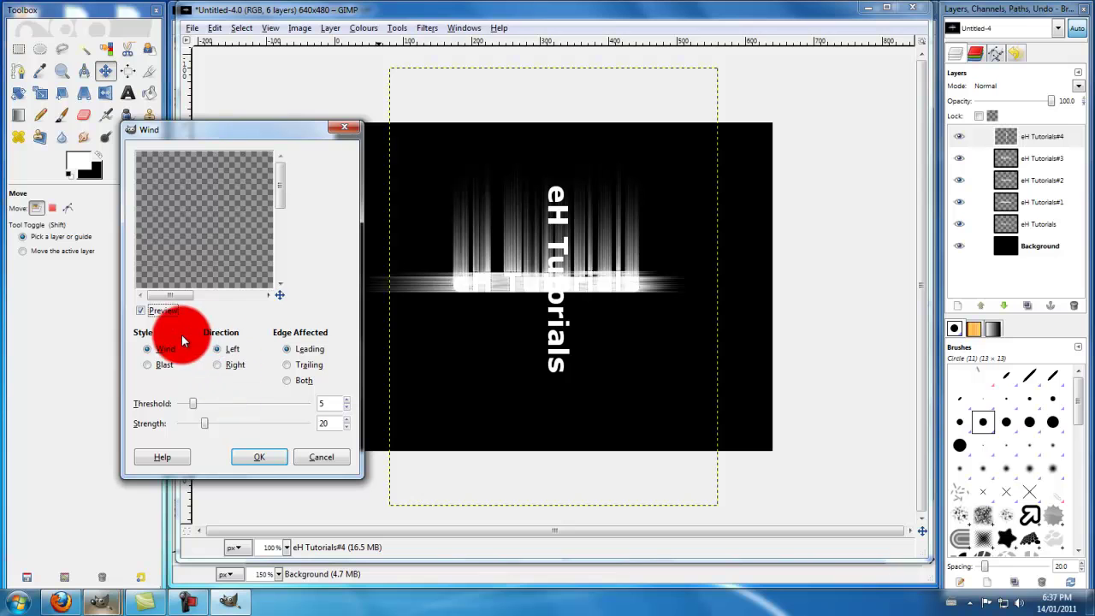
{"action": "left_click", "coordinate": [224, 366]}
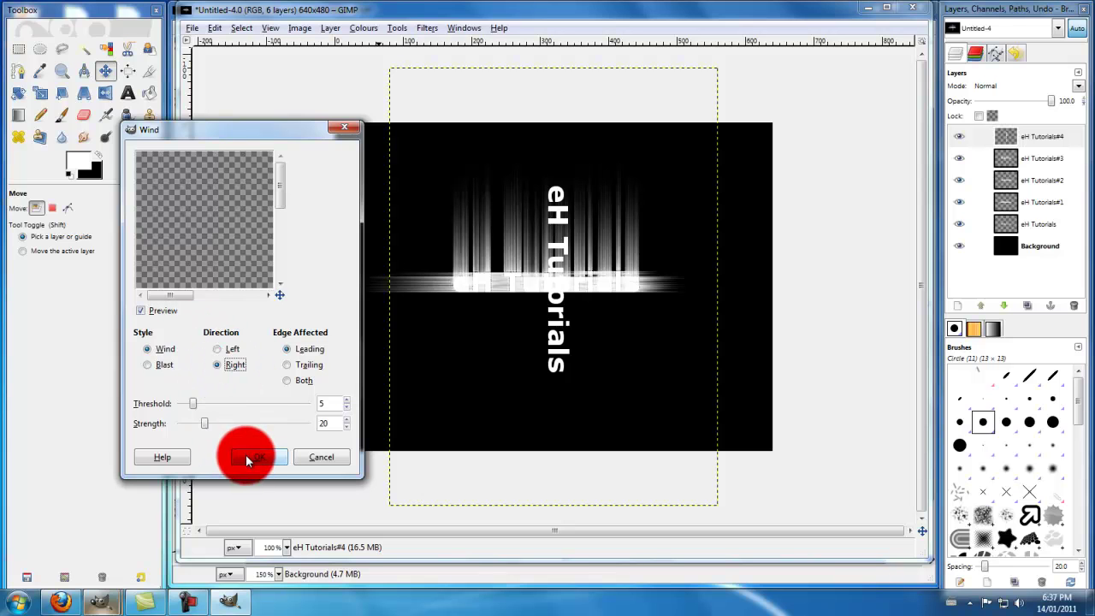
{"action": "left_click", "coordinate": [245, 455]}
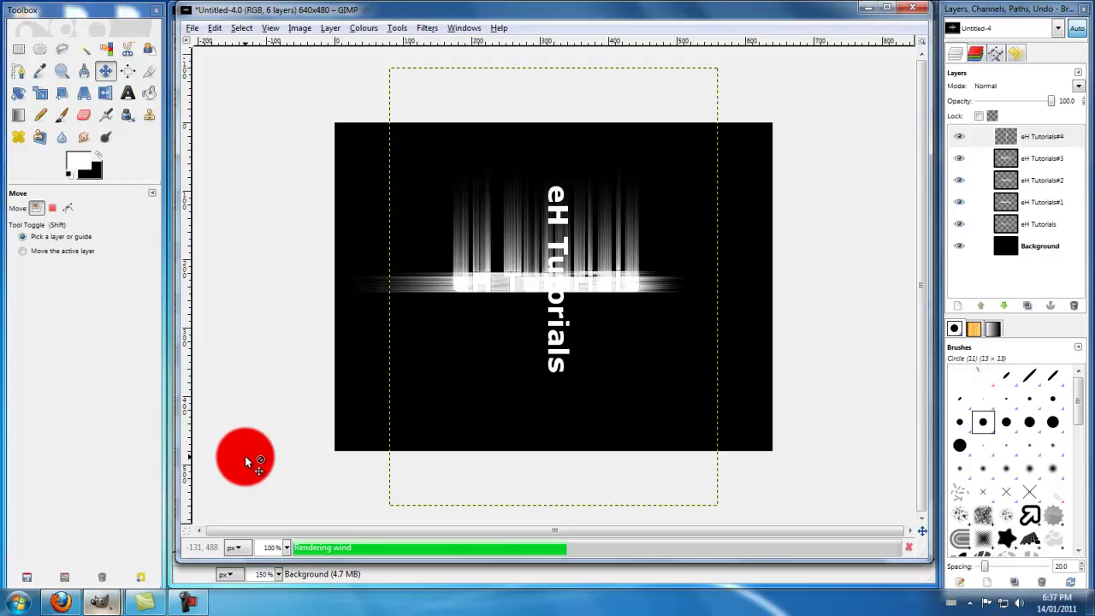
Rotate the streaked eH Tutorials#4 layer 90° counter-clockwise back to horizontal
{"action": "left_click", "coordinate": [328, 29]}
{"action": "mouse_move", "coordinate": [356, 177]}
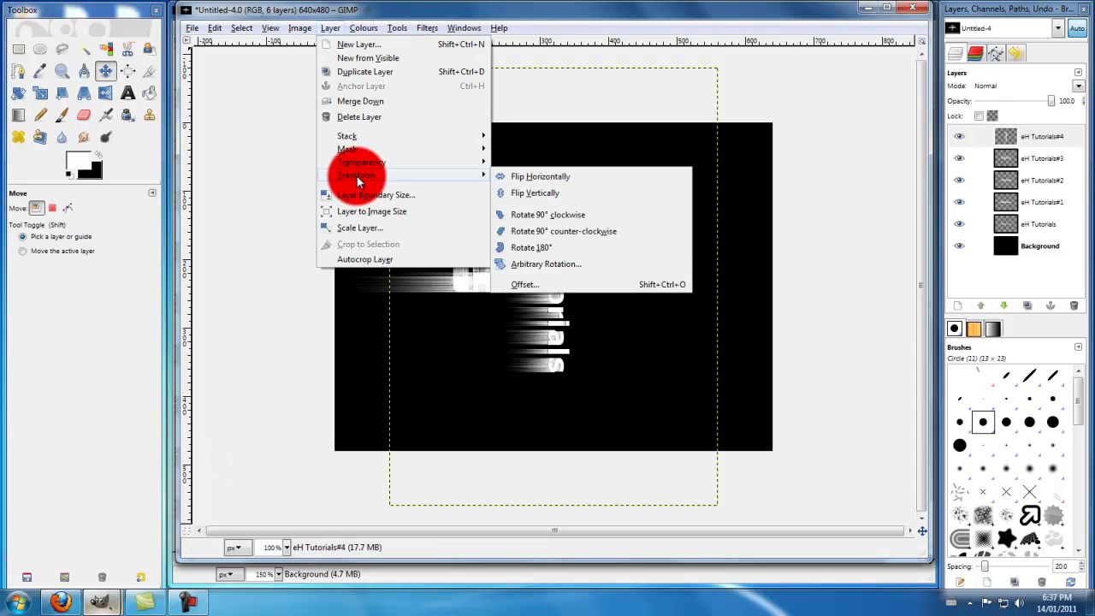
{"action": "left_click", "coordinate": [545, 231]}
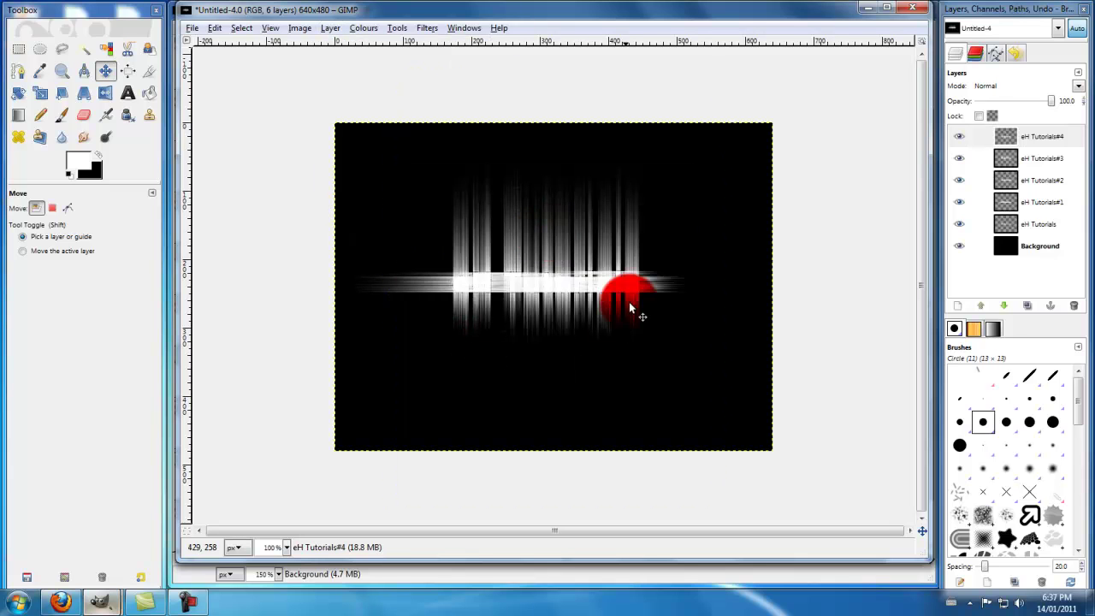
{"action": "left_click_drag", "start_coordinate": [561, 311], "coordinate": [588, 250]}
{"action": "mouse_move", "coordinate": [504, 316]}
{"action": "left_mouse_down"}
{"action": "mouse_move", "coordinate": [630, 320]}
{"action": "mouse_move", "coordinate": [564, 316]}
{"action": "mouse_move", "coordinate": [517, 330]}
{"action": "left_mouse_up"}
{"action": "mouse_move", "coordinate": [605, 327]}
{"action": "left_mouse_down"}
{"action": "mouse_move", "coordinate": [532, 335]}
{"action": "mouse_move", "coordinate": [546, 313]}
{"action": "mouse_move", "coordinate": [460, 292]}
{"action": "mouse_move", "coordinate": [490, 292]}
{"action": "mouse_move", "coordinate": [485, 282]}
{"action": "mouse_move", "coordinate": [689, 301]}
{"action": "left_mouse_up"}
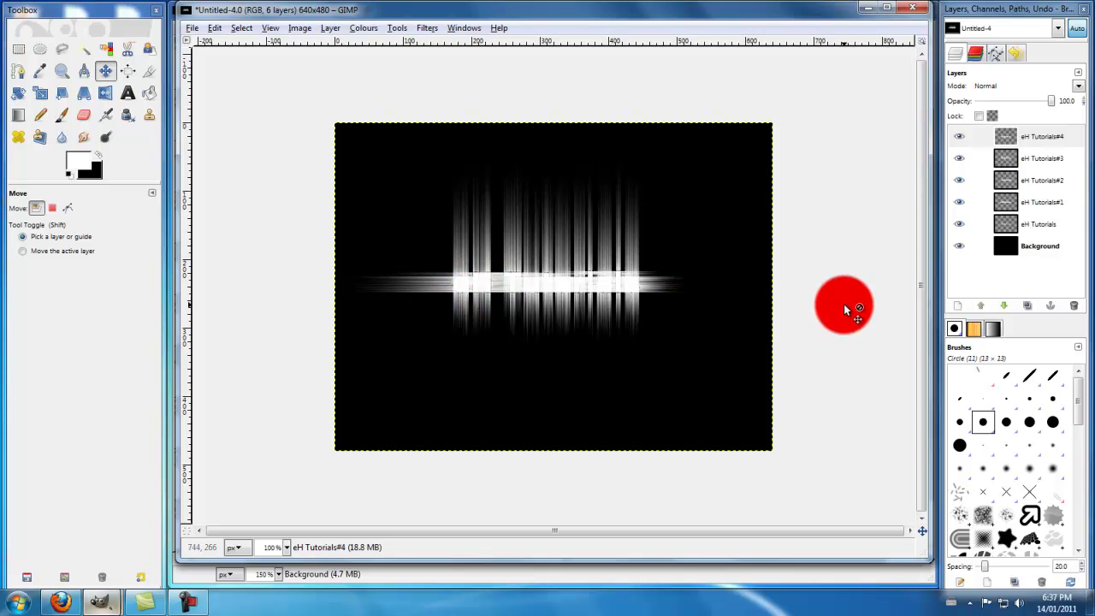
Raise the original eH Tutorials text layer to the top of the layer stack
{"action": "left_click", "coordinate": [1006, 224]}
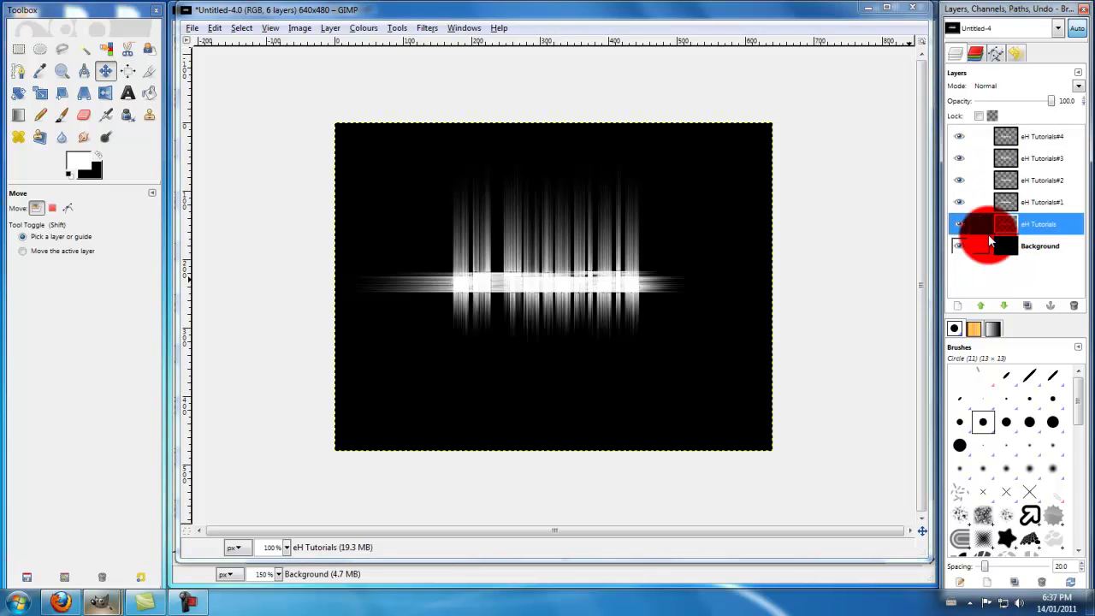
{"action": "left_click", "coordinate": [984, 305]}
{"action": "left_click", "coordinate": [984, 305]}
{"action": "left_click", "coordinate": [984, 304]}
{"action": "left_click", "coordinate": [985, 304]}
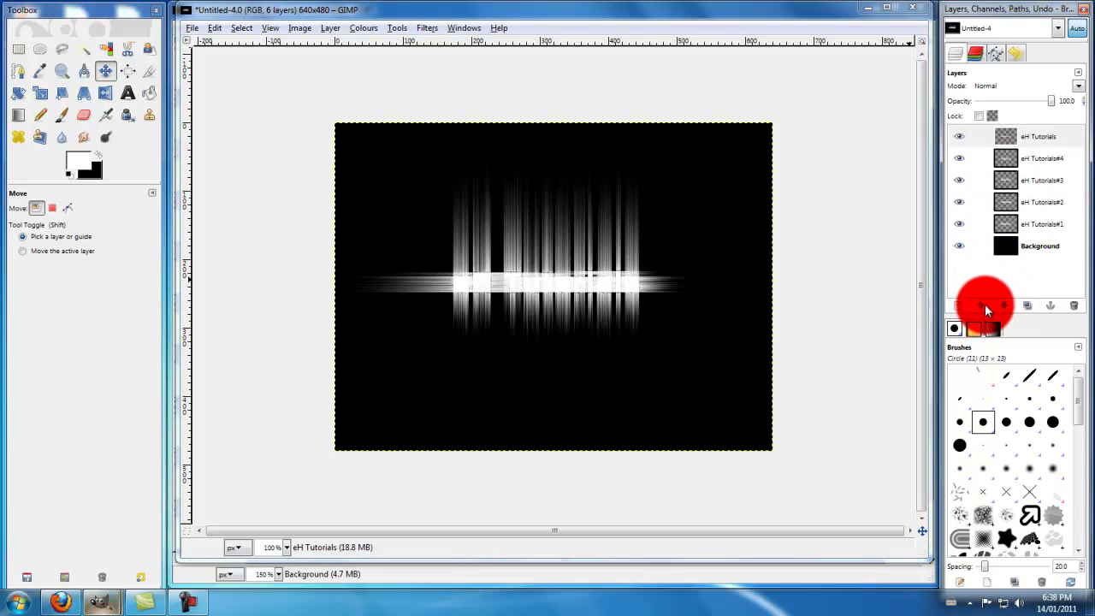
Create a selection from the eH Tutorials layer's alpha and grow it by 3
{"action": "right_click", "coordinate": [1007, 135]}
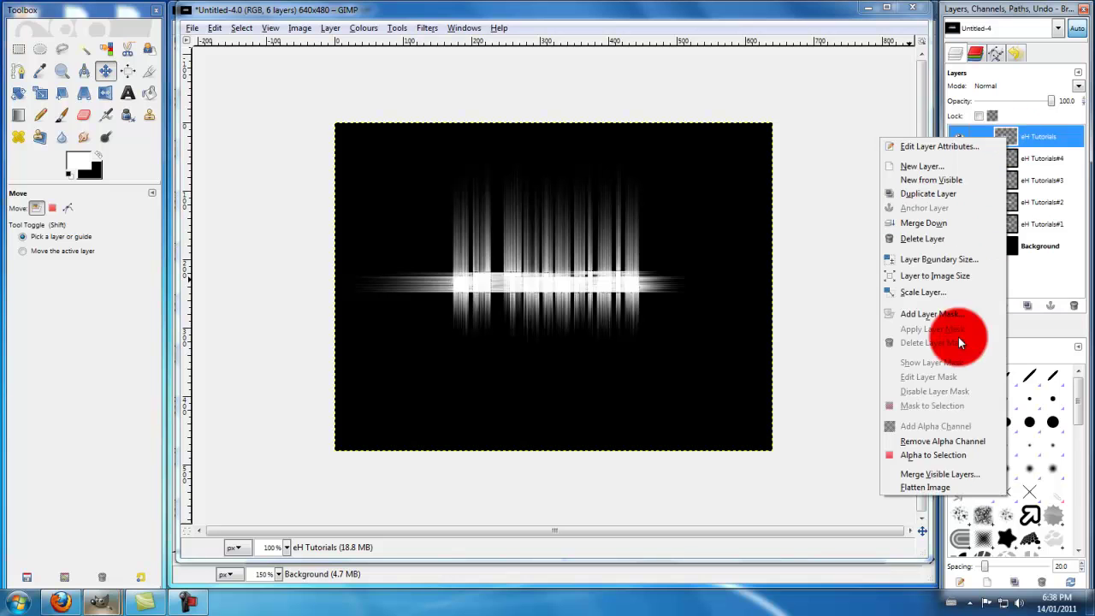
{"action": "left_click", "coordinate": [926, 455]}
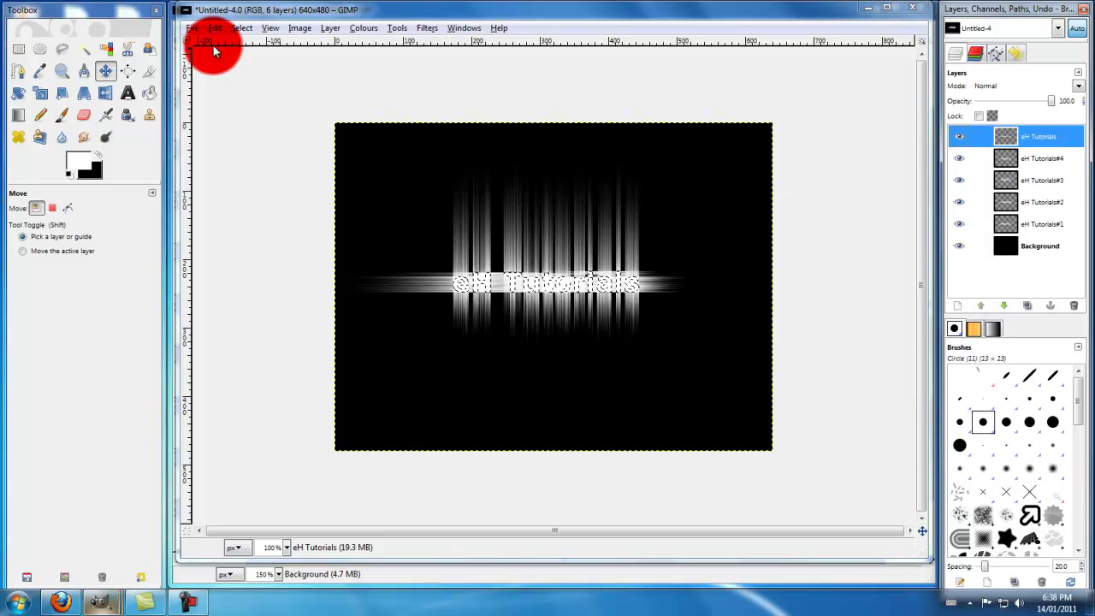
{"action": "left_click", "coordinate": [242, 29]}
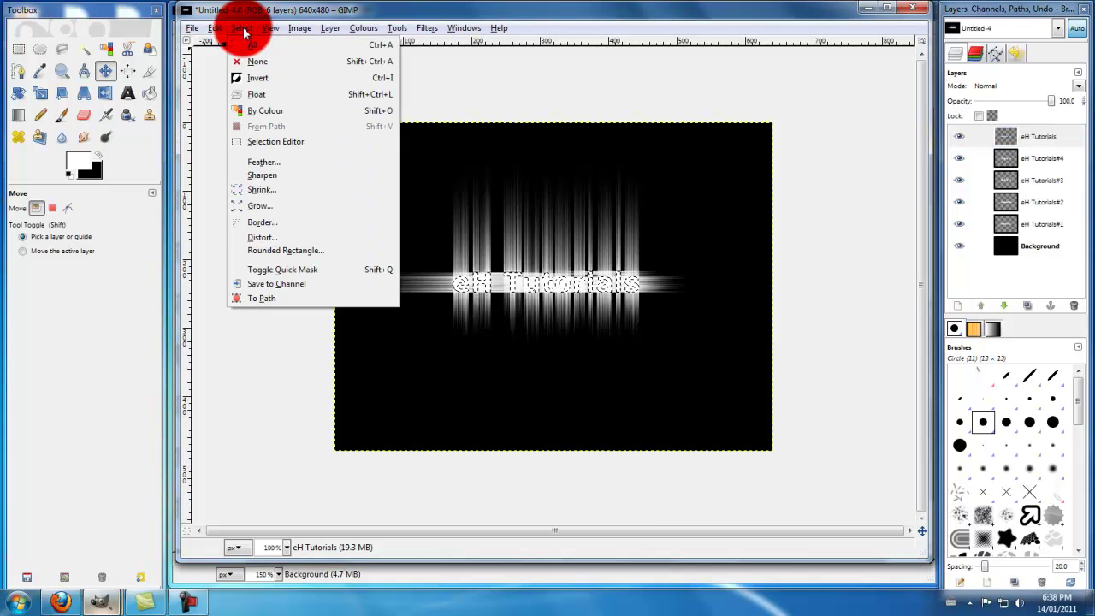
{"action": "left_click", "coordinate": [272, 211]}
{"action": "type", "text": "3"}
{"action": "left_click", "coordinate": [560, 339]}
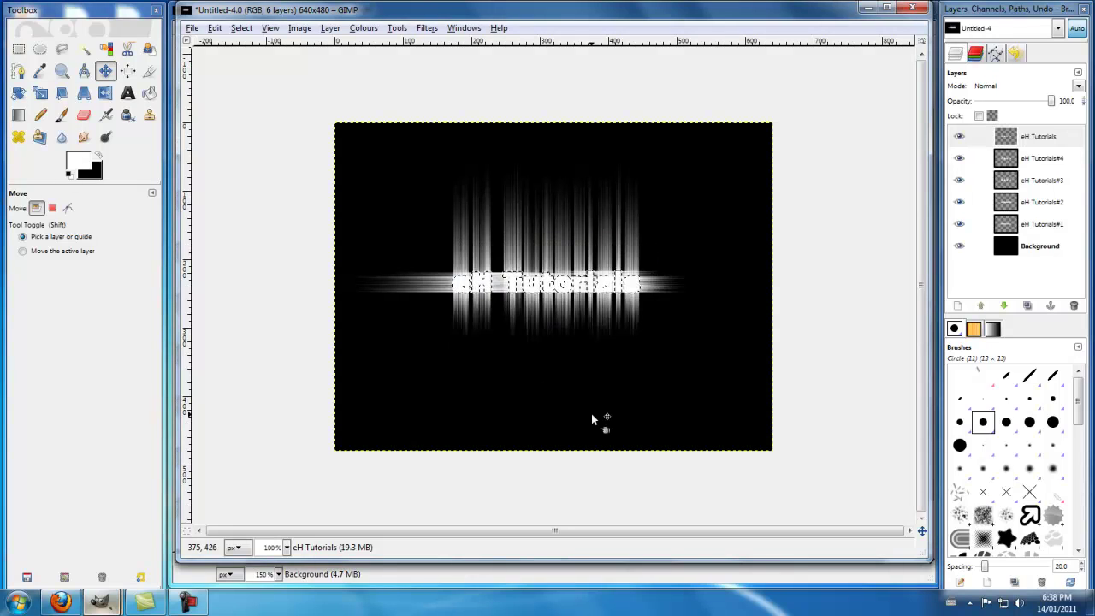
Create a transparent 640 × 480 px layer named Outline and lower it beneath the eH Tutorials text layer
{"action": "left_click", "coordinate": [981, 163]}
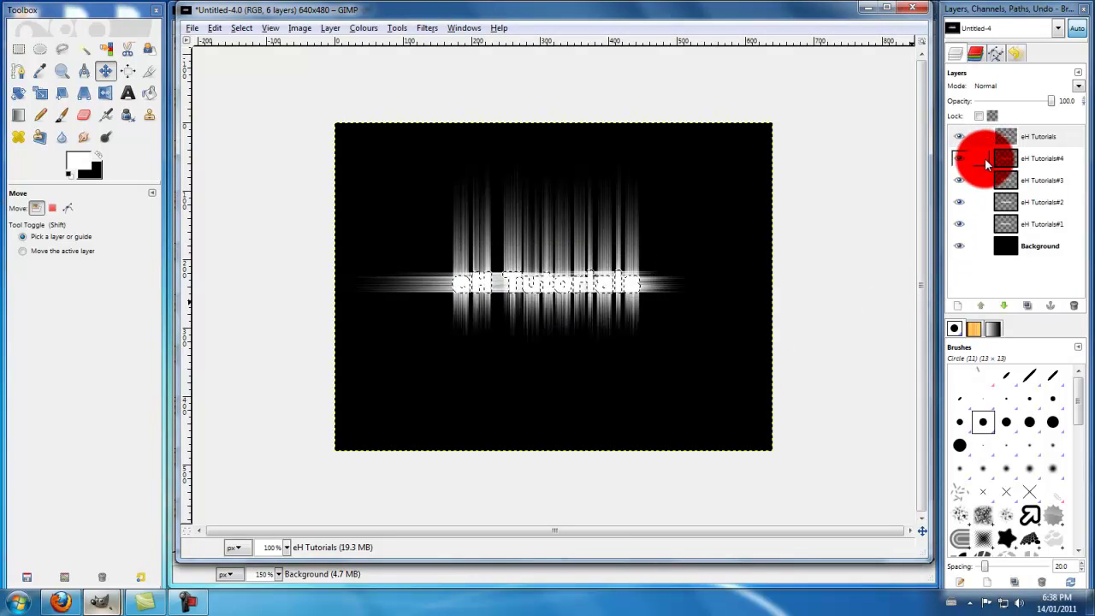
{"action": "left_click", "coordinate": [962, 306]}
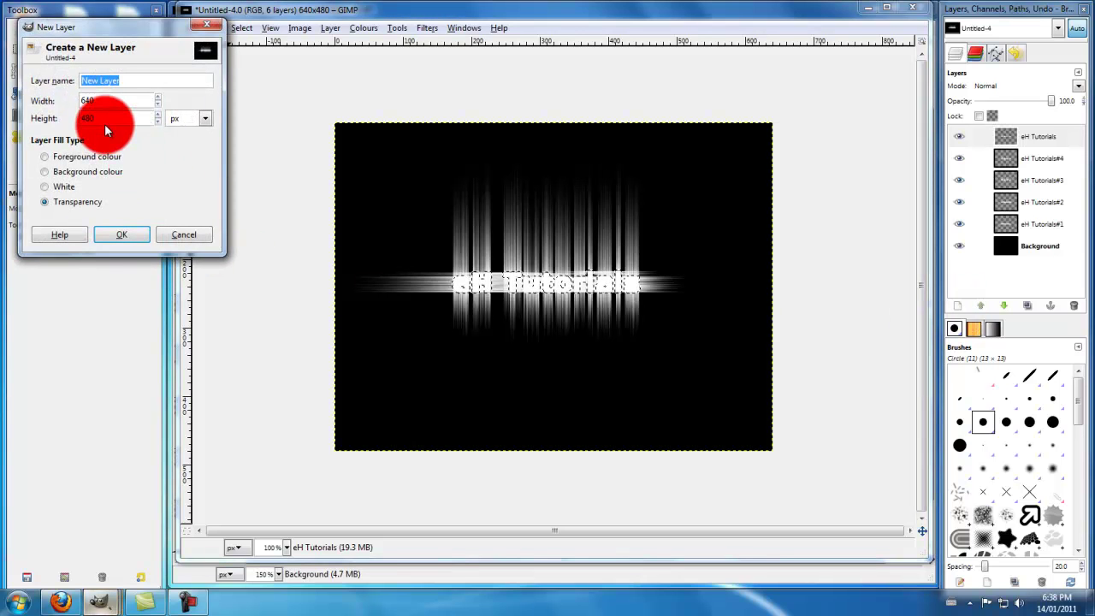
{"action": "type", "text": "O"}
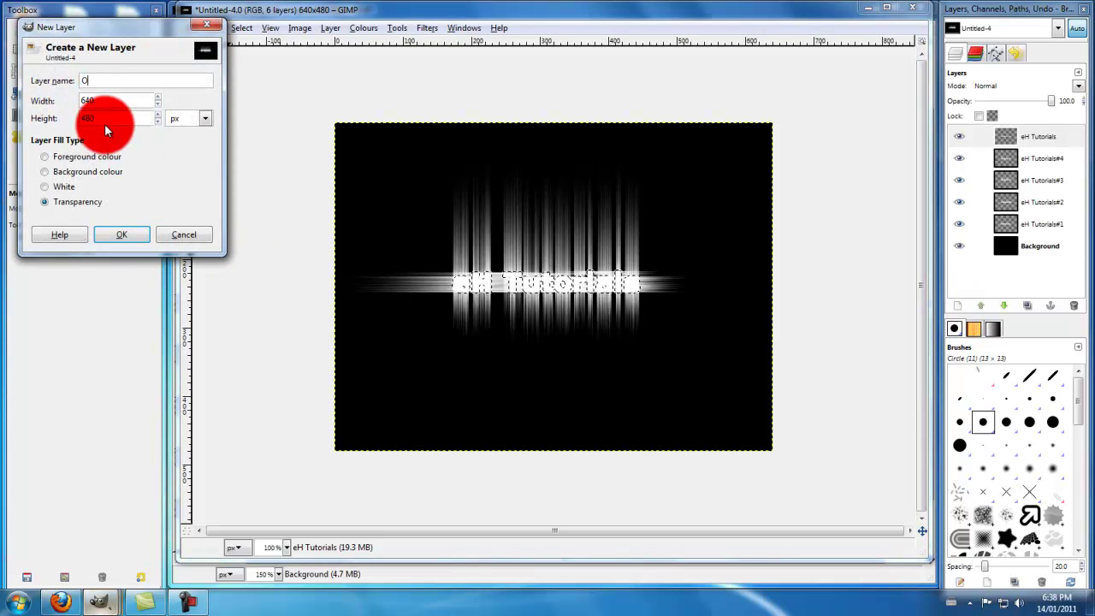
{"action": "type", "text": "utline"}
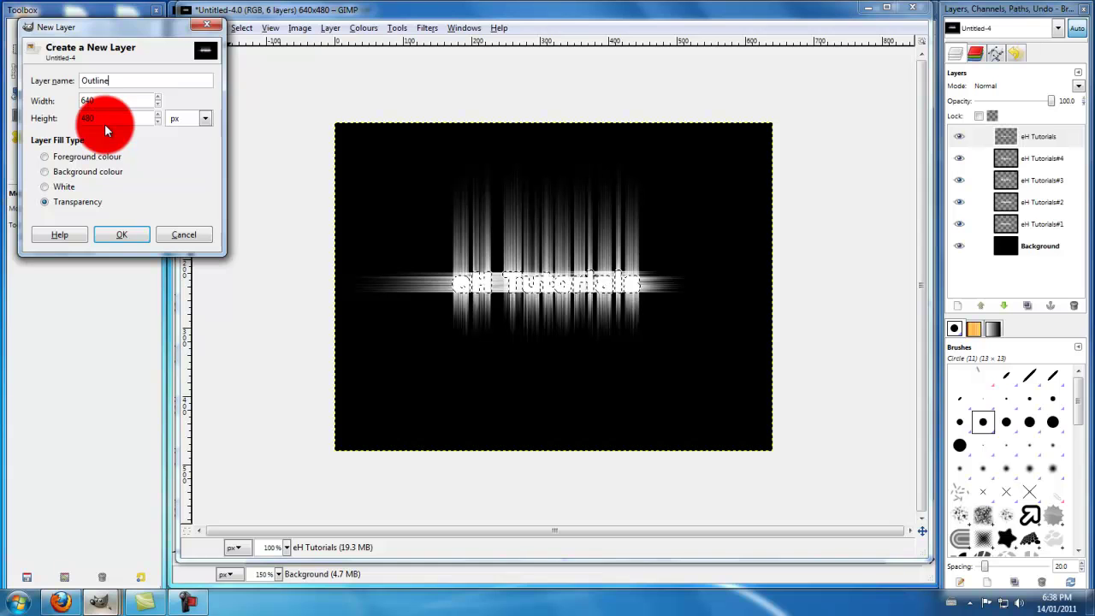
{"action": "left_click", "coordinate": [127, 236]}
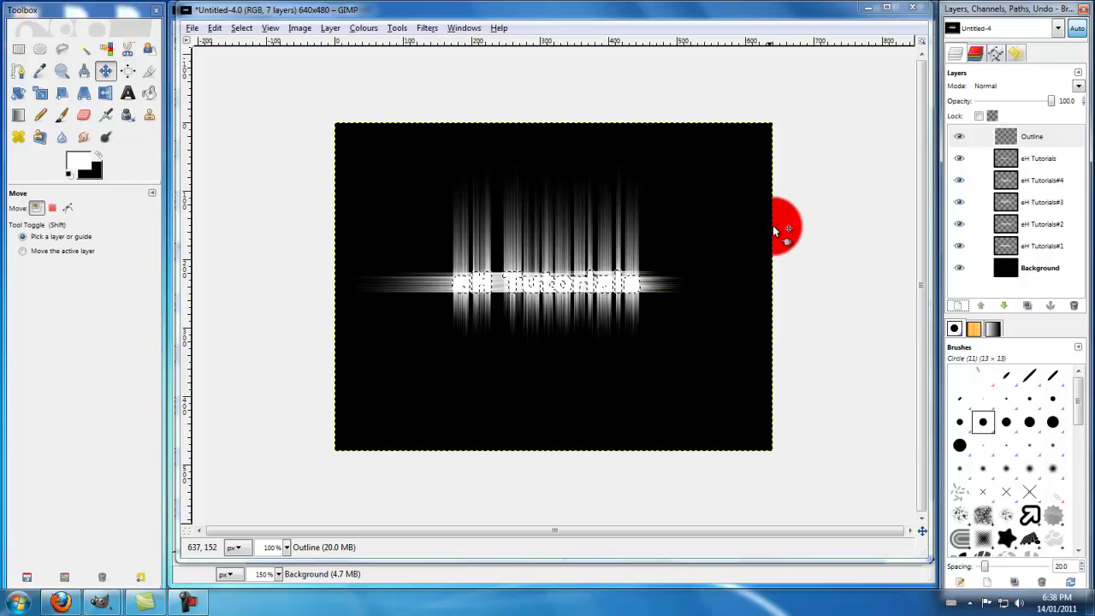
{"action": "left_click", "coordinate": [1006, 138]}
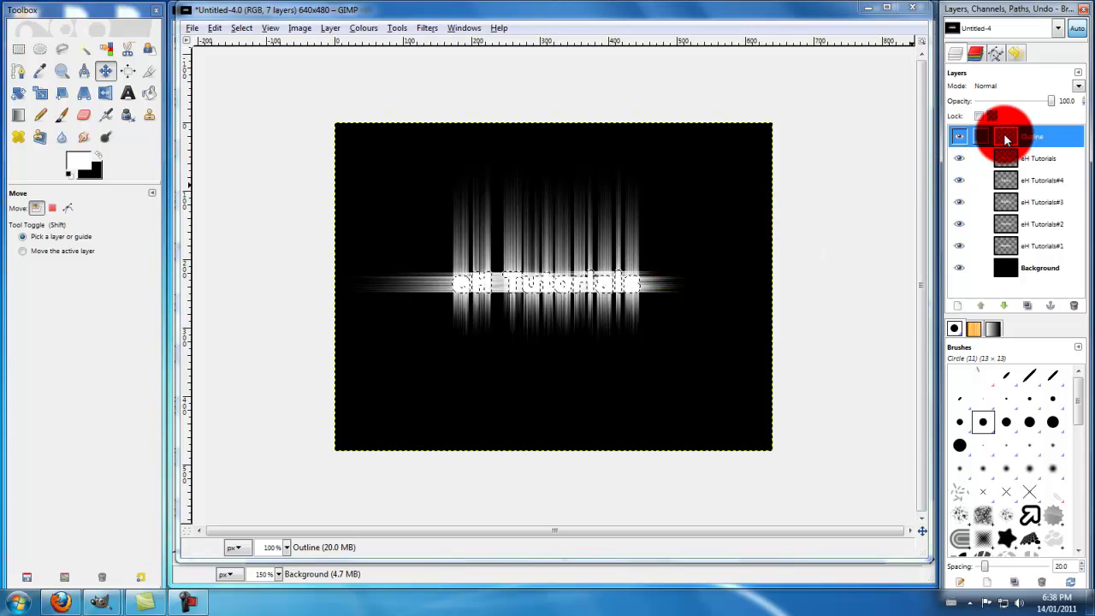
{"action": "left_click", "coordinate": [999, 305]}
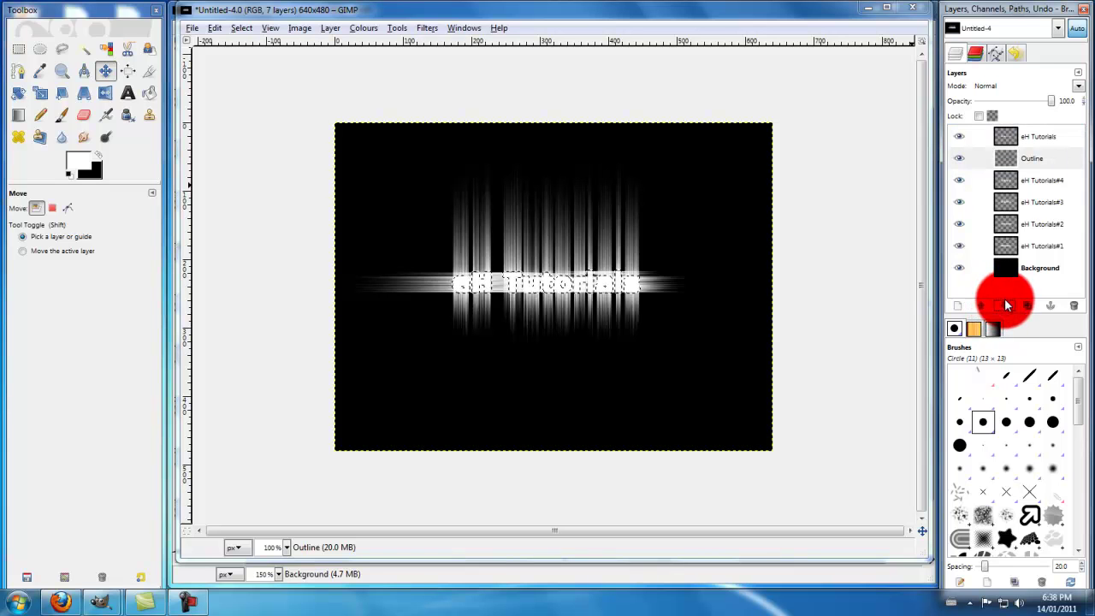
Fill the grown text selection with black on the Outline layer and clear the selection
{"action": "left_click", "coordinate": [149, 94]}
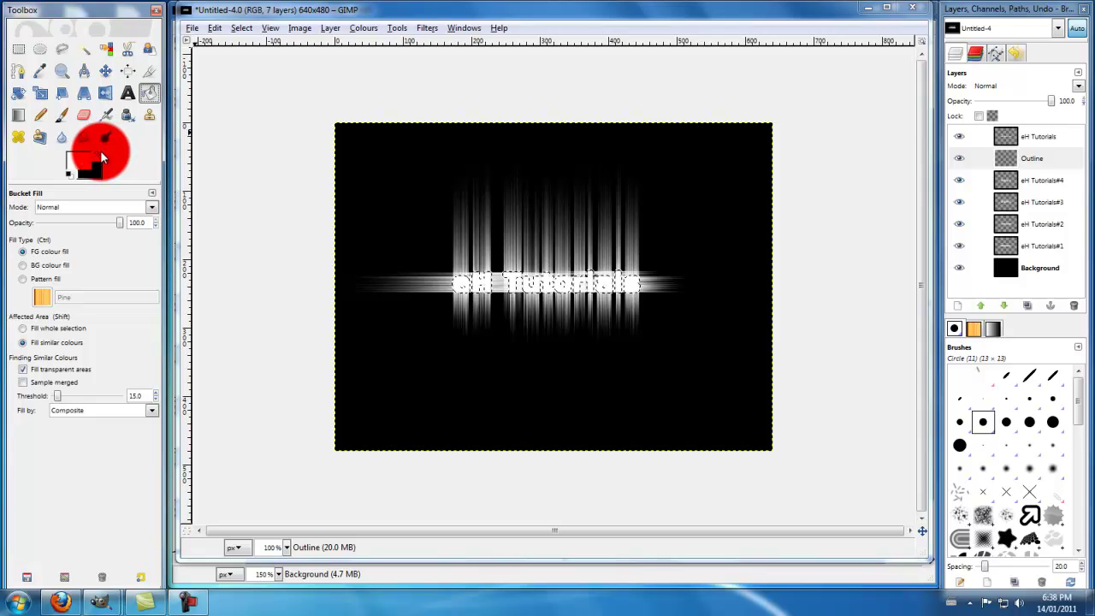
{"action": "left_click", "coordinate": [98, 153]}
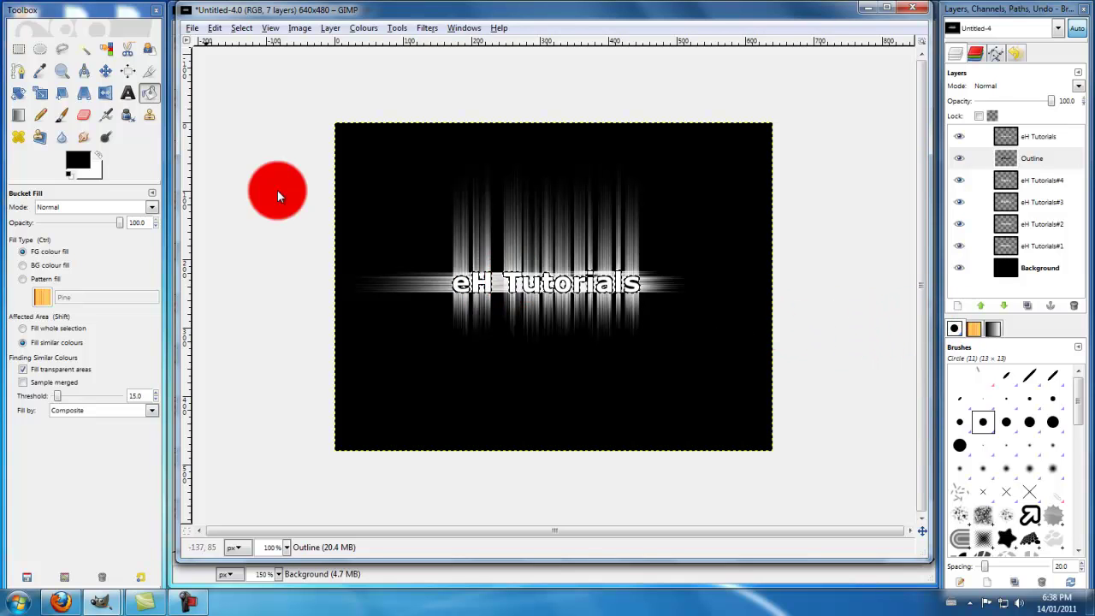
{"action": "left_click", "coordinate": [243, 29]}
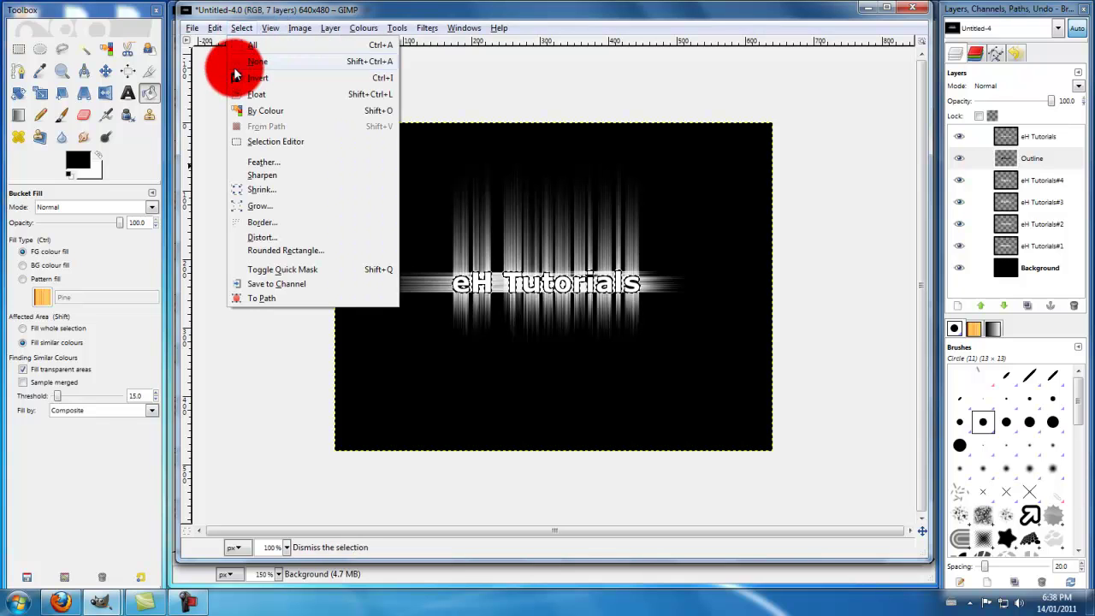
{"action": "left_click", "coordinate": [253, 63]}
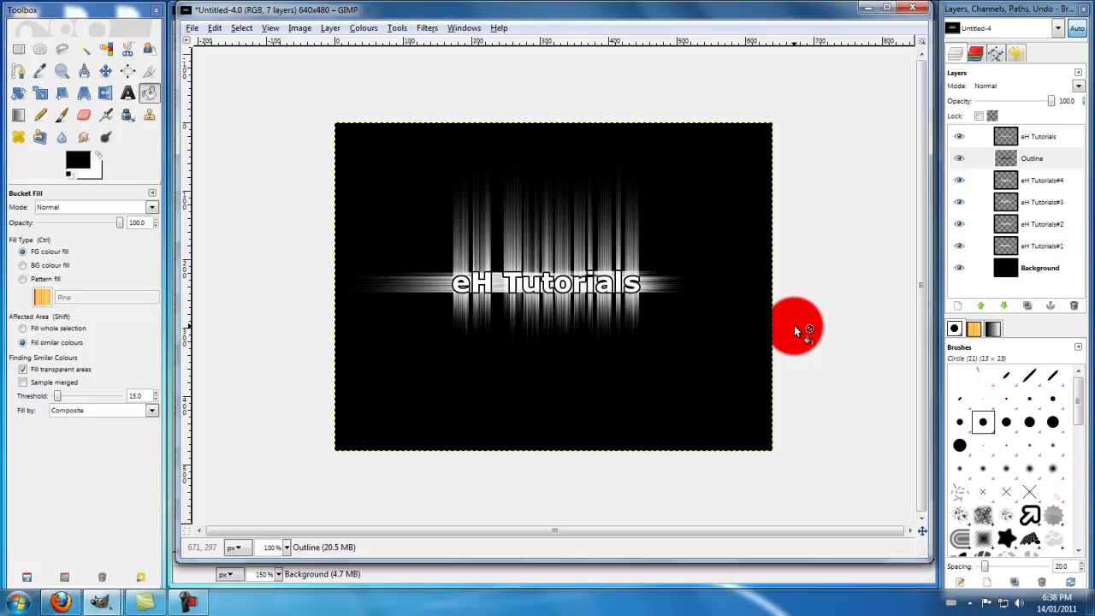
{"action": "left_click", "coordinate": [572, 282]}
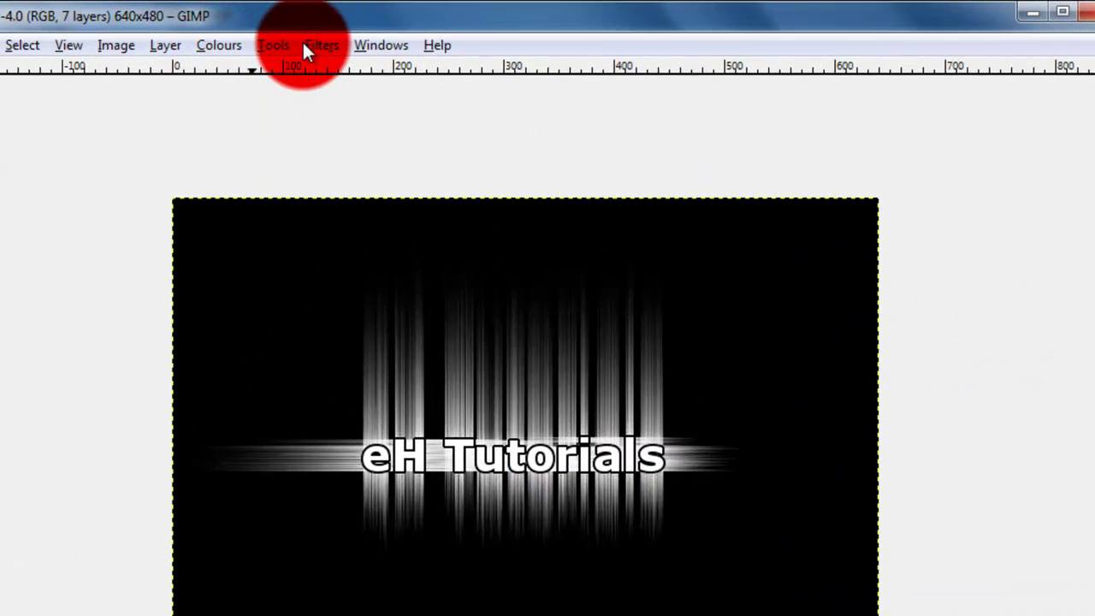
Apply a Gaussian Blur to the Outline layer with a 5.0 px horizontal and vertical radius, using the RLE method
{"action": "left_click", "coordinate": [427, 31]}
{"action": "mouse_move", "coordinate": [433, 173]}
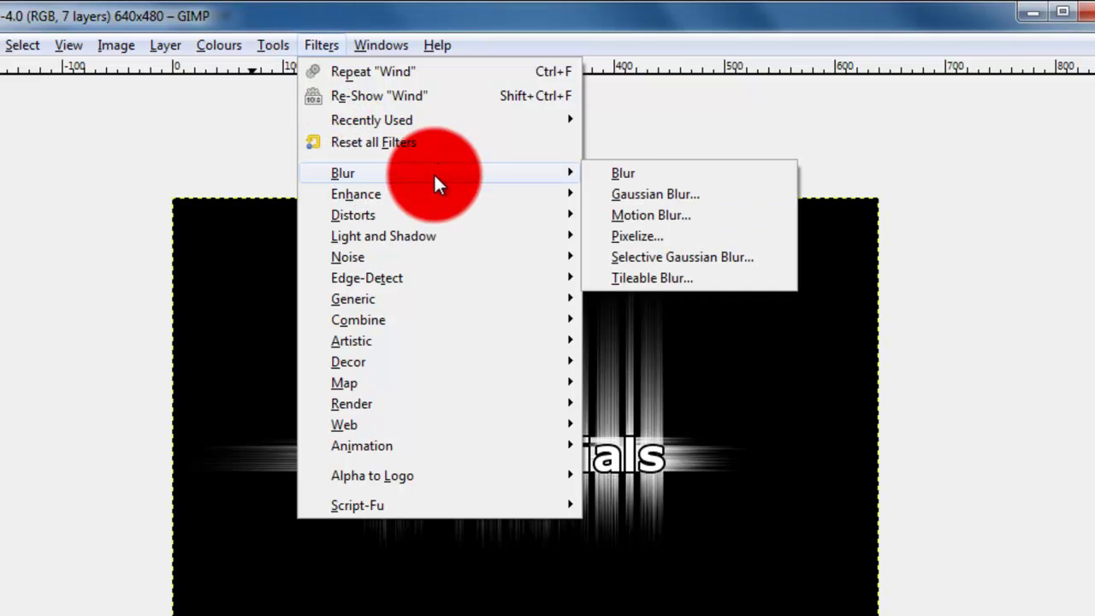
{"action": "left_click", "coordinate": [666, 192]}
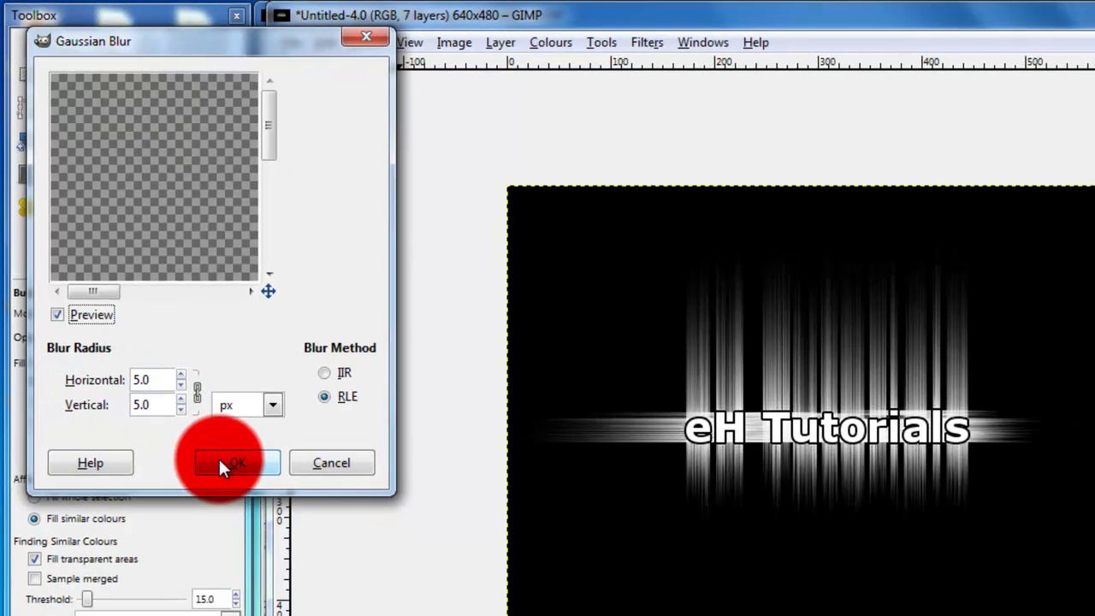
{"action": "left_click", "coordinate": [223, 464]}
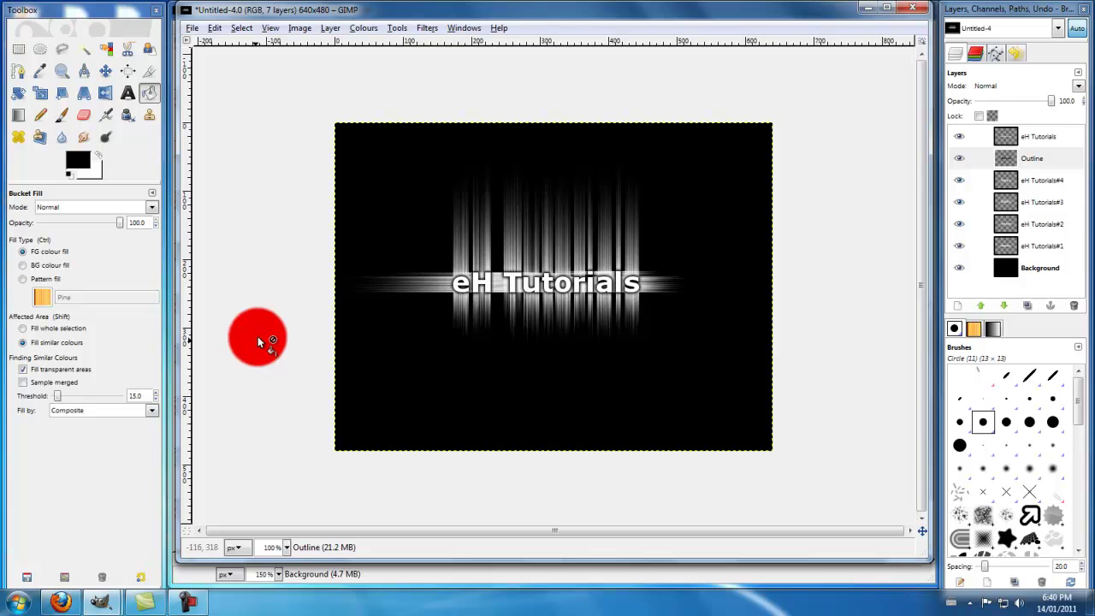
Merge all visible layers into a single layer, expanded as necessary
{"action": "left_click", "coordinate": [1015, 139]}
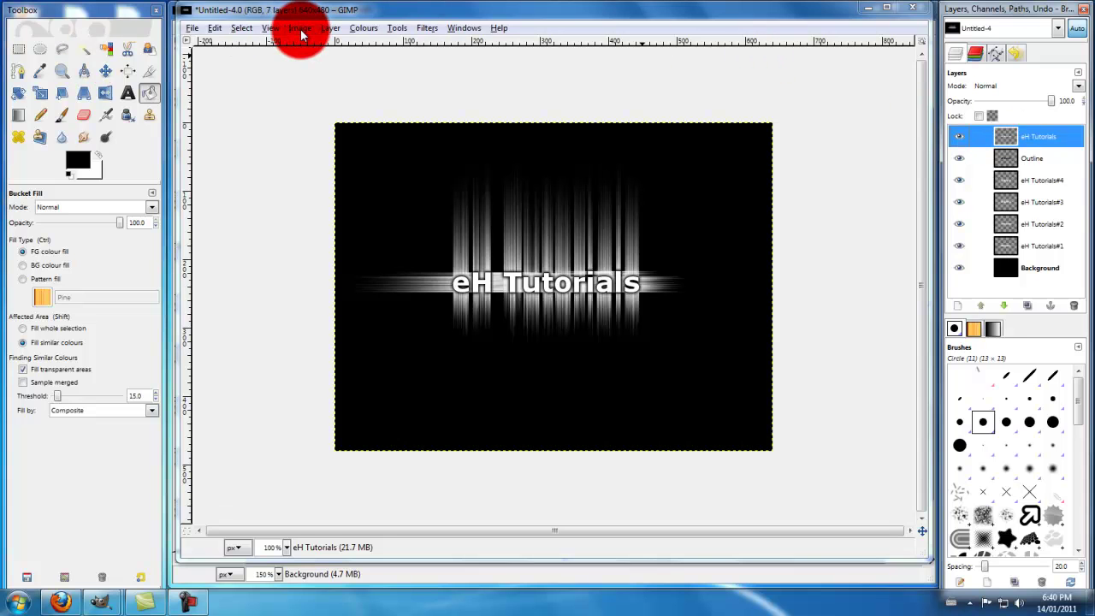
{"action": "left_click", "coordinate": [331, 27]}
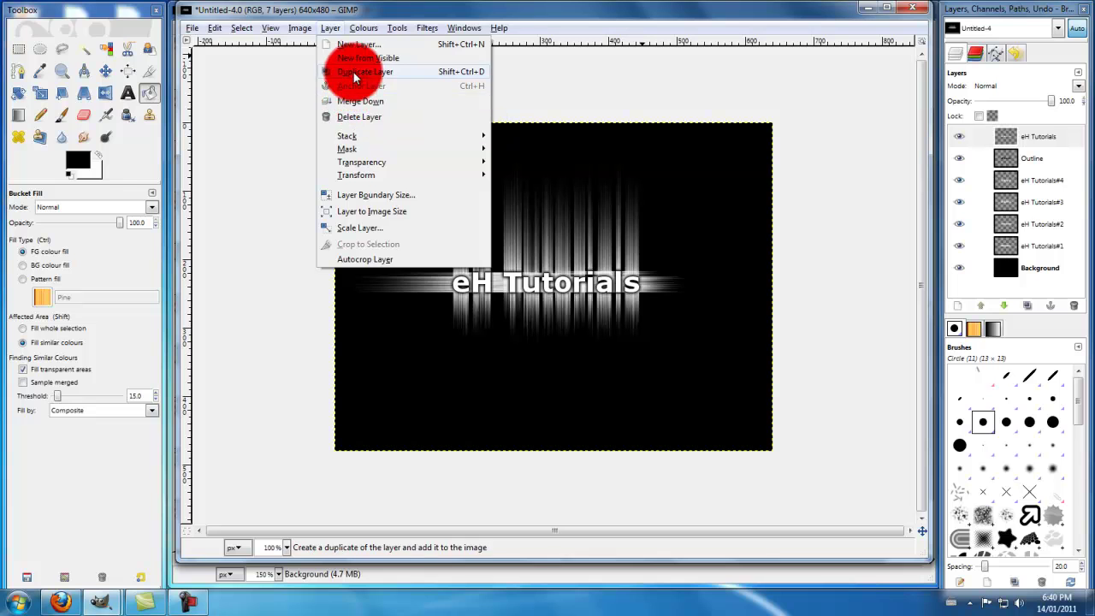
{"action": "mouse_move", "coordinate": [289, 28]}
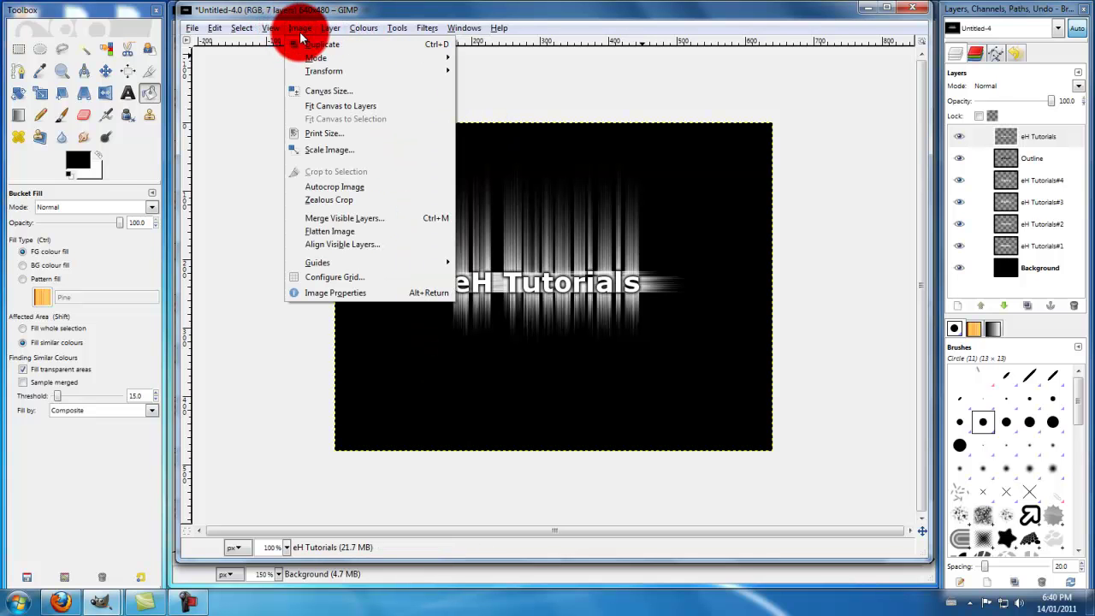
{"action": "left_click", "coordinate": [333, 218]}
{"action": "left_click", "coordinate": [132, 135]}
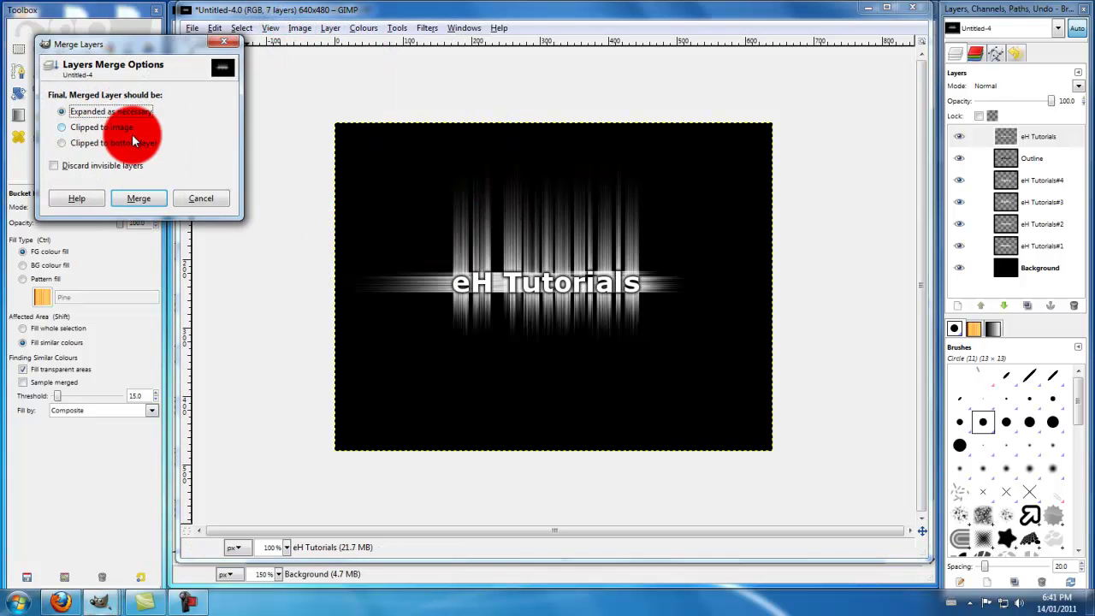
{"action": "left_click", "coordinate": [144, 197]}
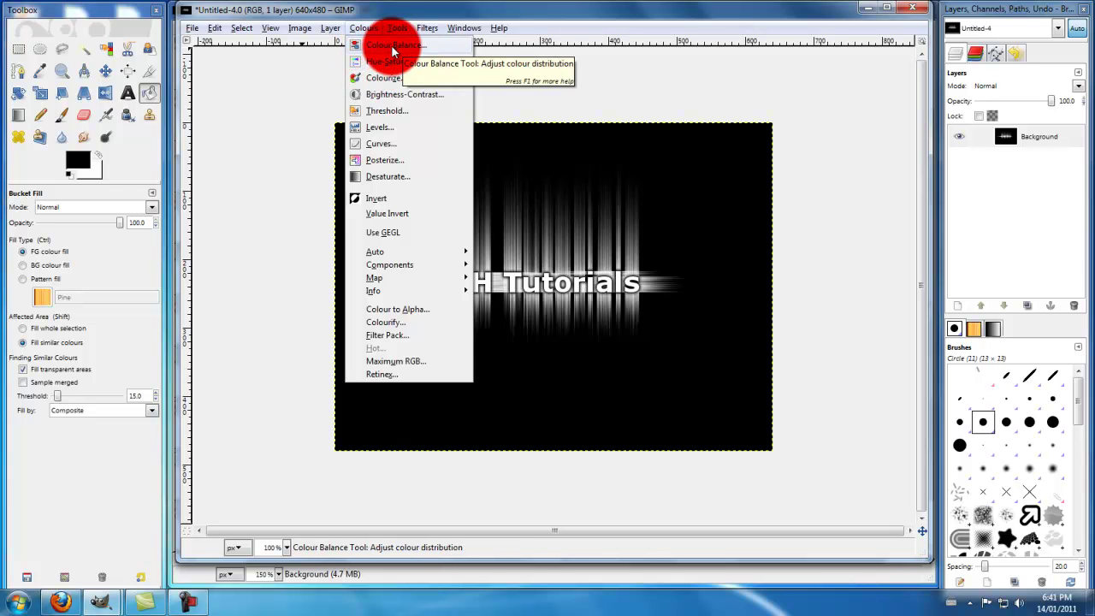
Adjust the merged layer's midtones colour balance to Cyan-Red 91, Magenta-Green -50 and Yellow-Blue -87
{"action": "left_click", "coordinate": [399, 45]}
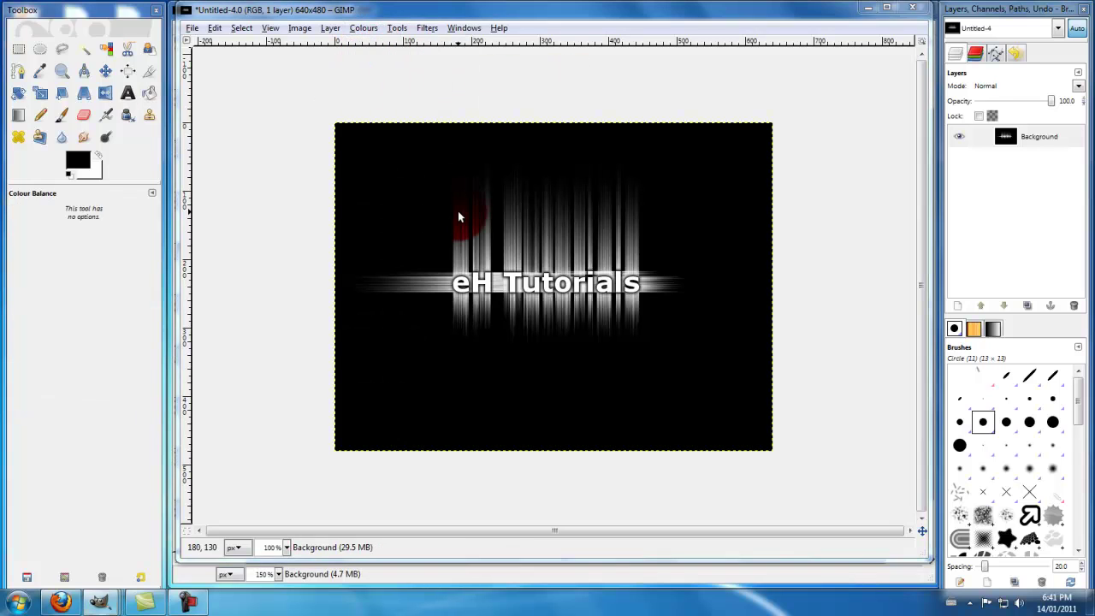
{"action": "left_click_drag", "start_coordinate": [163, 274], "coordinate": [221, 276]}
{"action": "left_click_drag", "start_coordinate": [159, 294], "coordinate": [130, 297]}
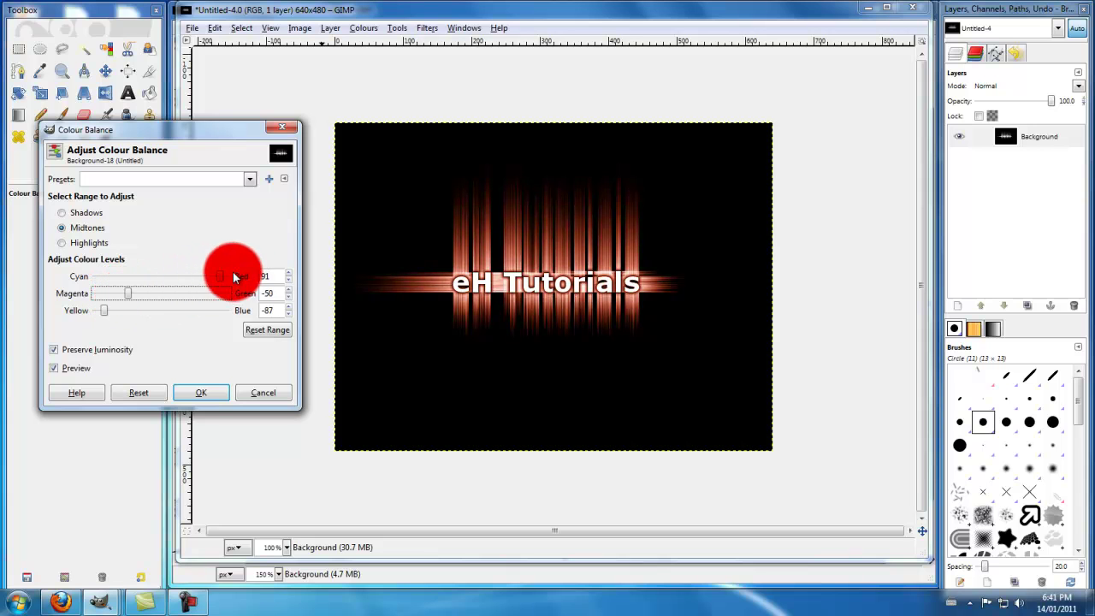
{"action": "left_click", "coordinate": [198, 398]}
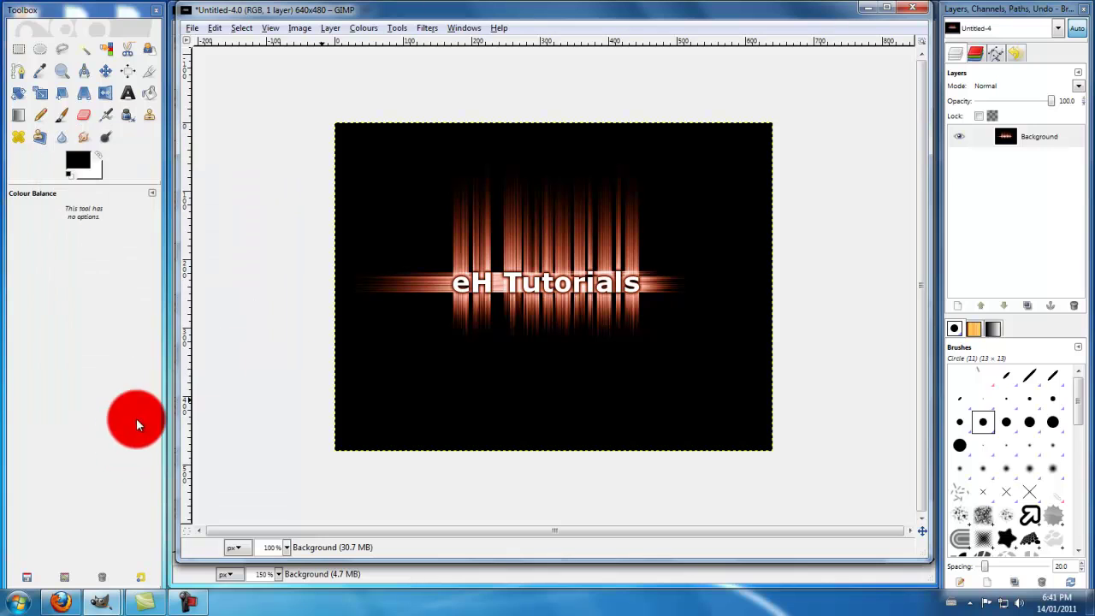